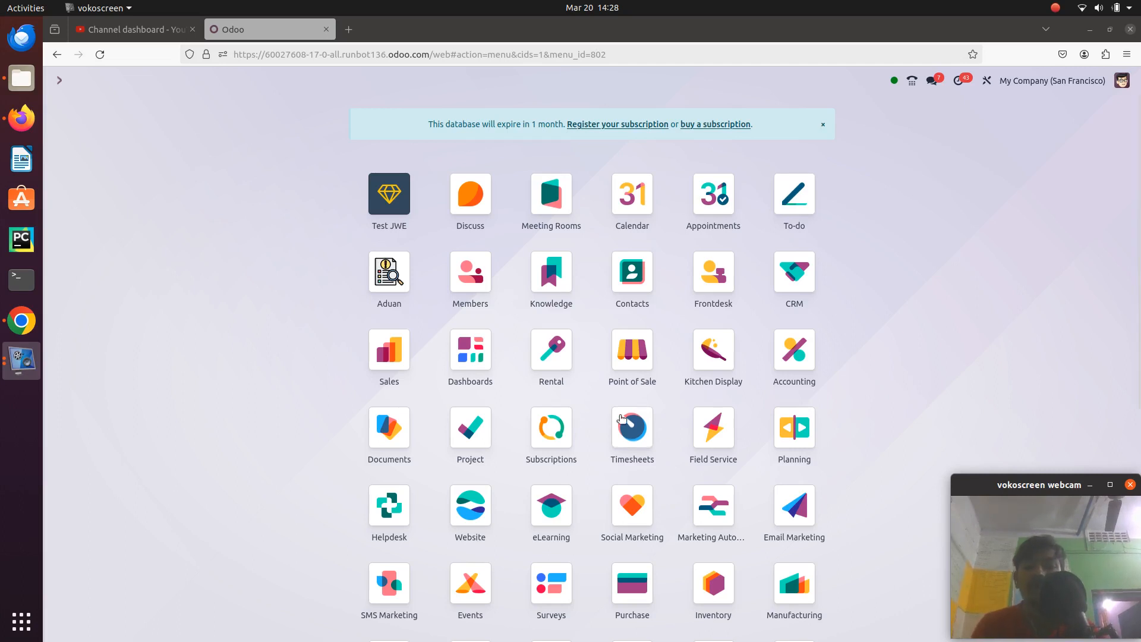
- Open the Purchase app, look over its requests for quotation and clear the webcam window out of the way
scroll(525, 538, "down", 2)
scroll(590, 594, "down", 2)
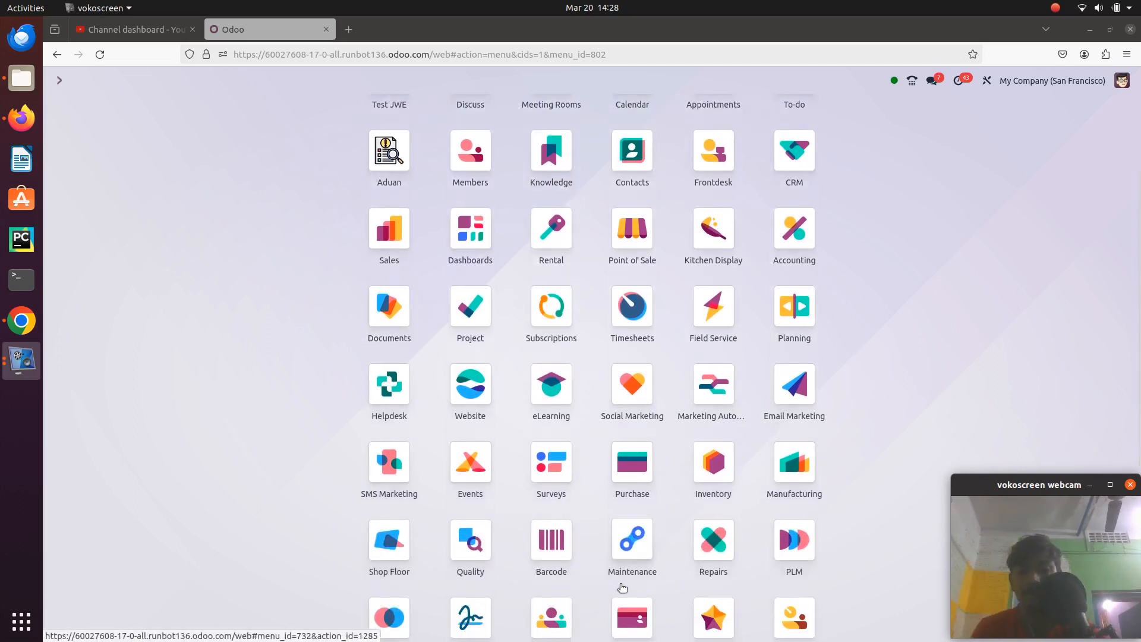
left_click(639, 475)
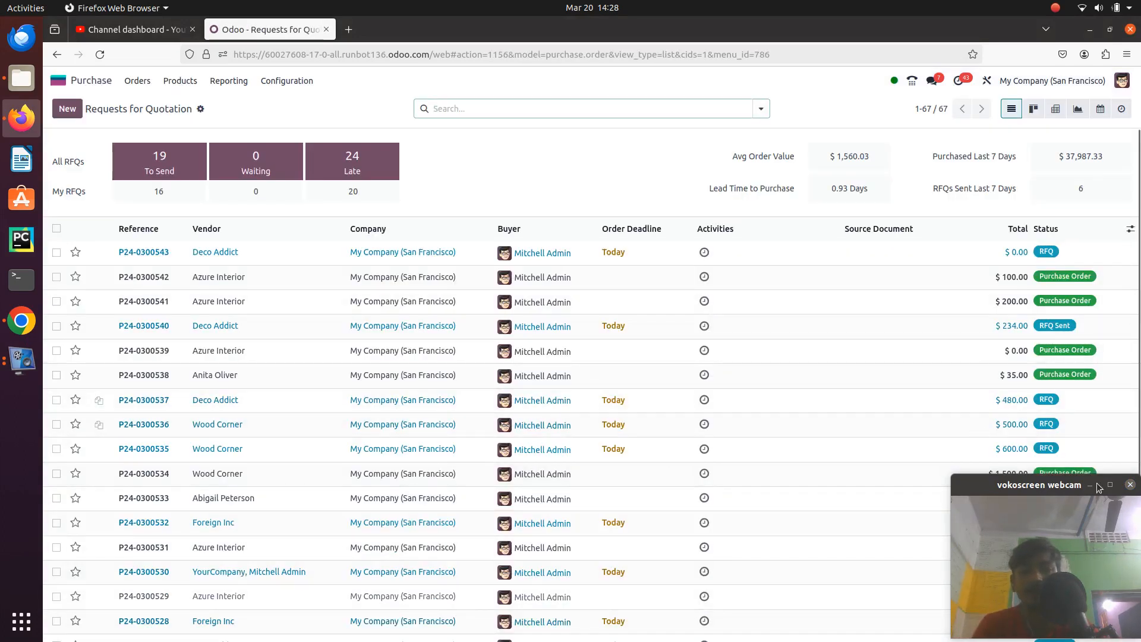
left_click_drag(1046, 489, 861, 554)
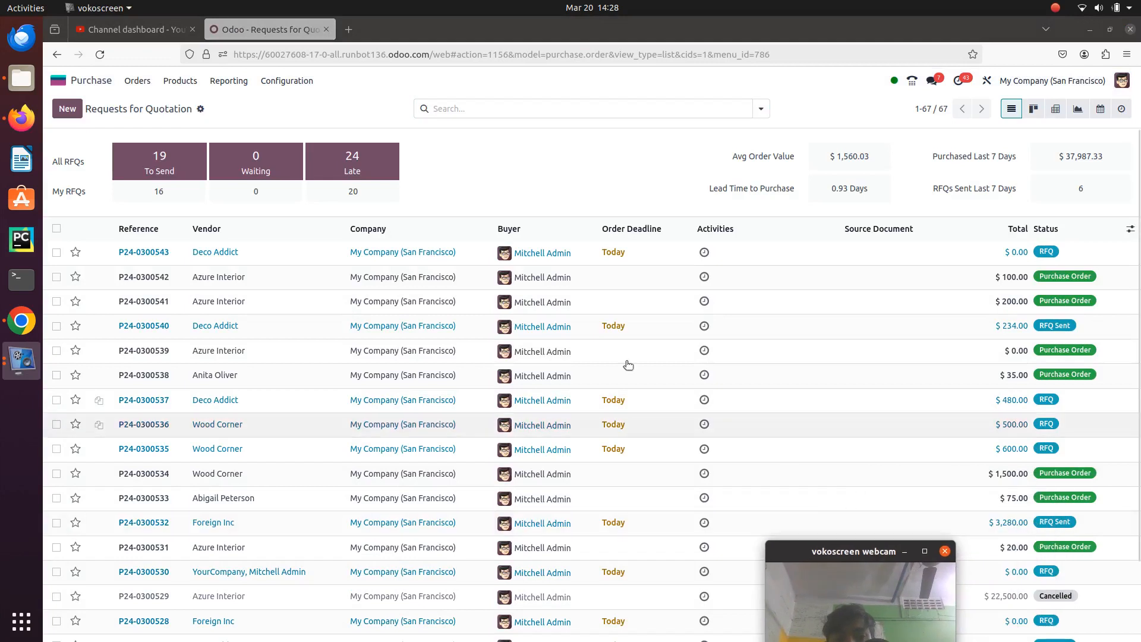
scroll(1010, 440, "down", 6)
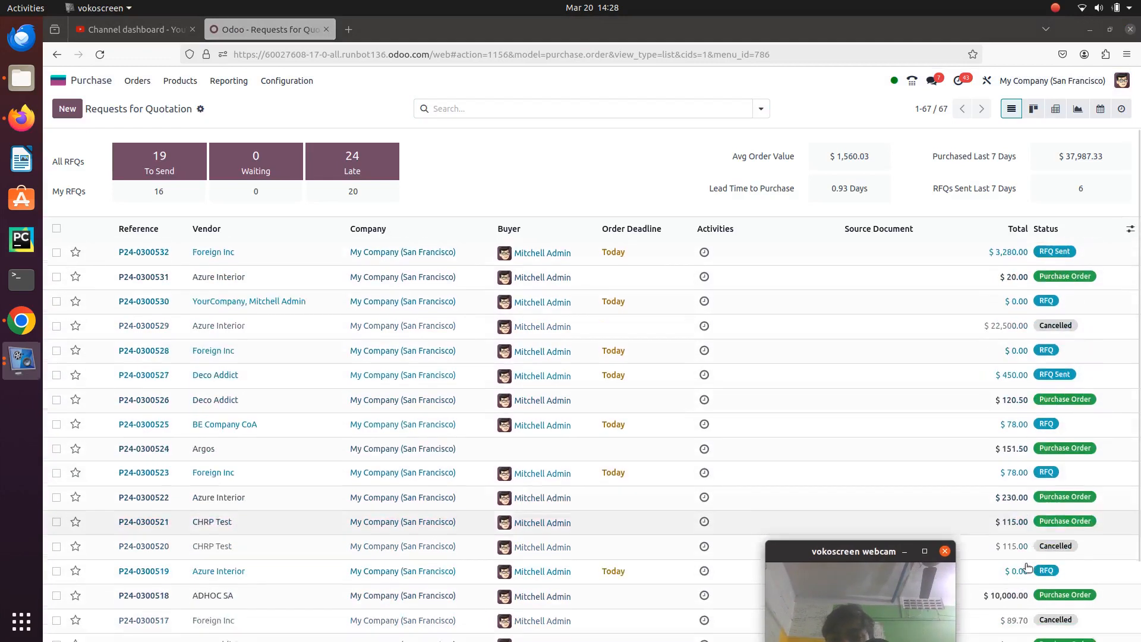
left_click_drag(853, 548, 1062, 525)
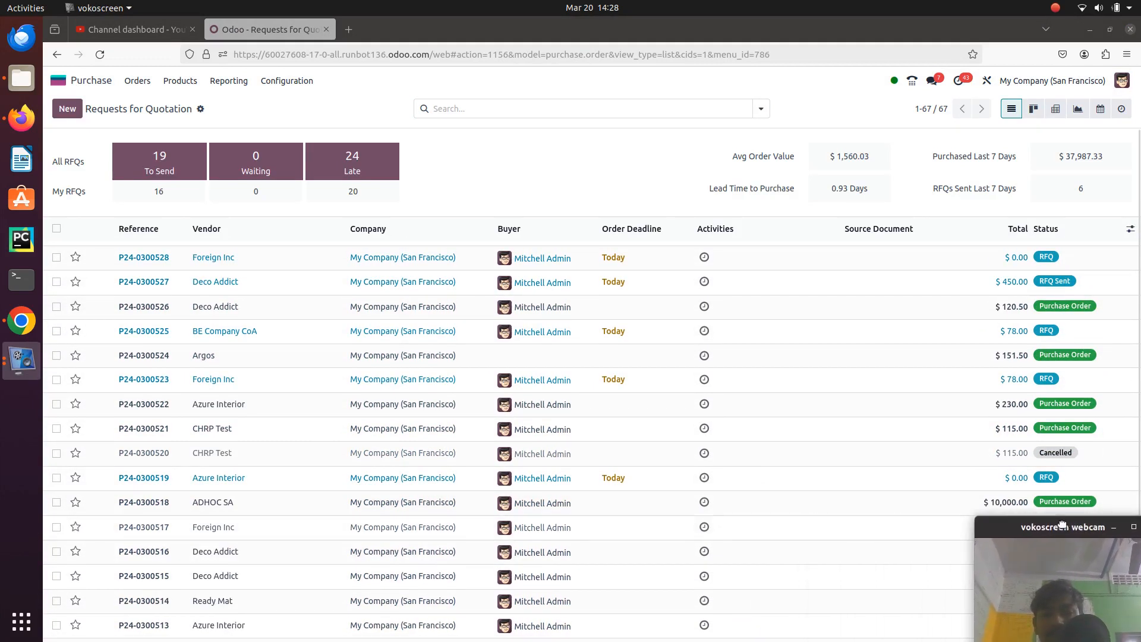
left_click(1114, 527)
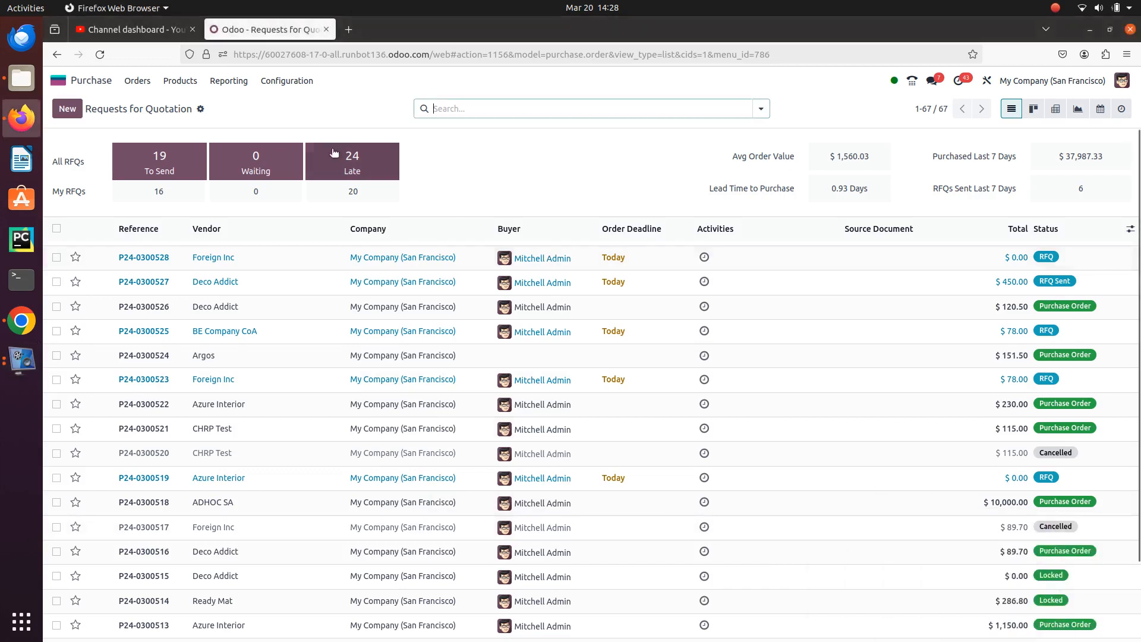
- Try to open the Purchase settings in the current database, retrying after dismissing each error
left_click(277, 82)
left_click(349, 113)
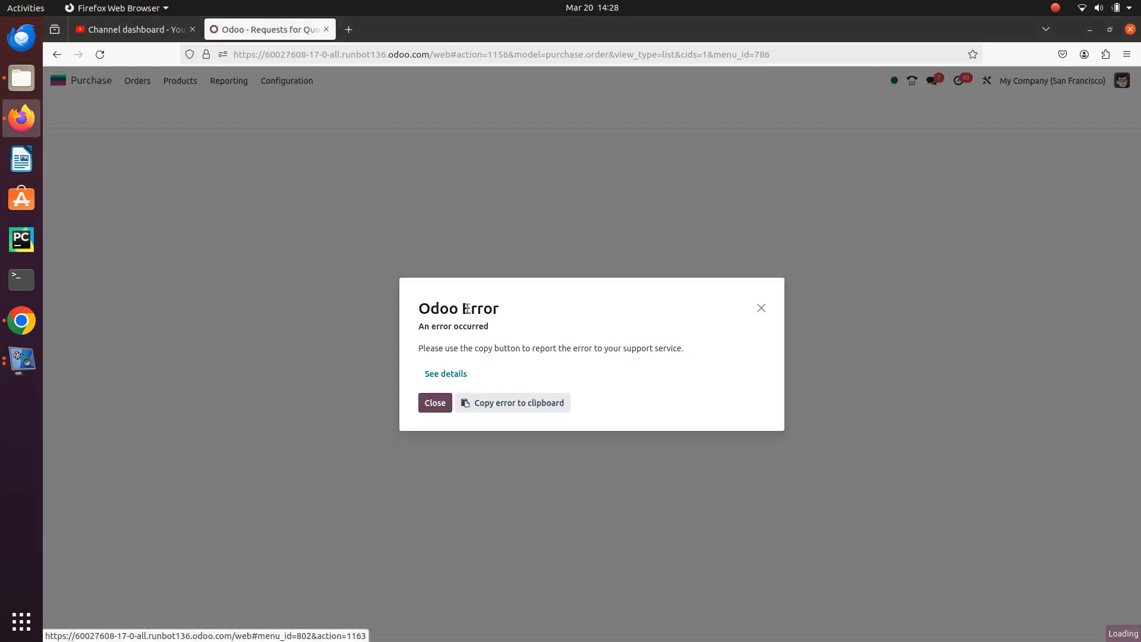
left_click(438, 405)
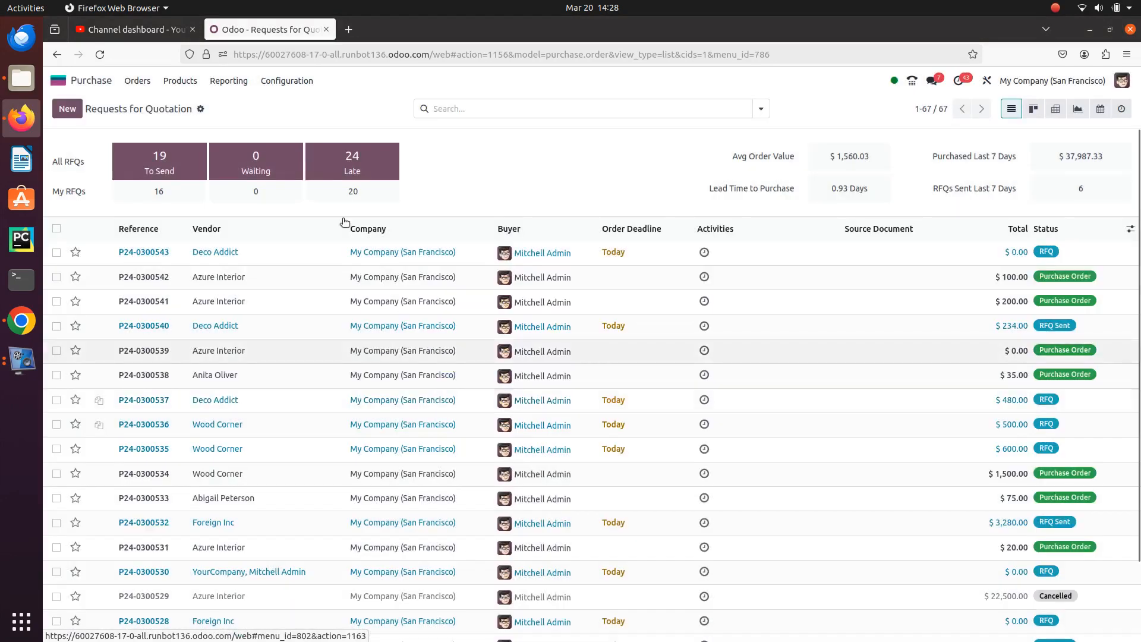
left_click(287, 81)
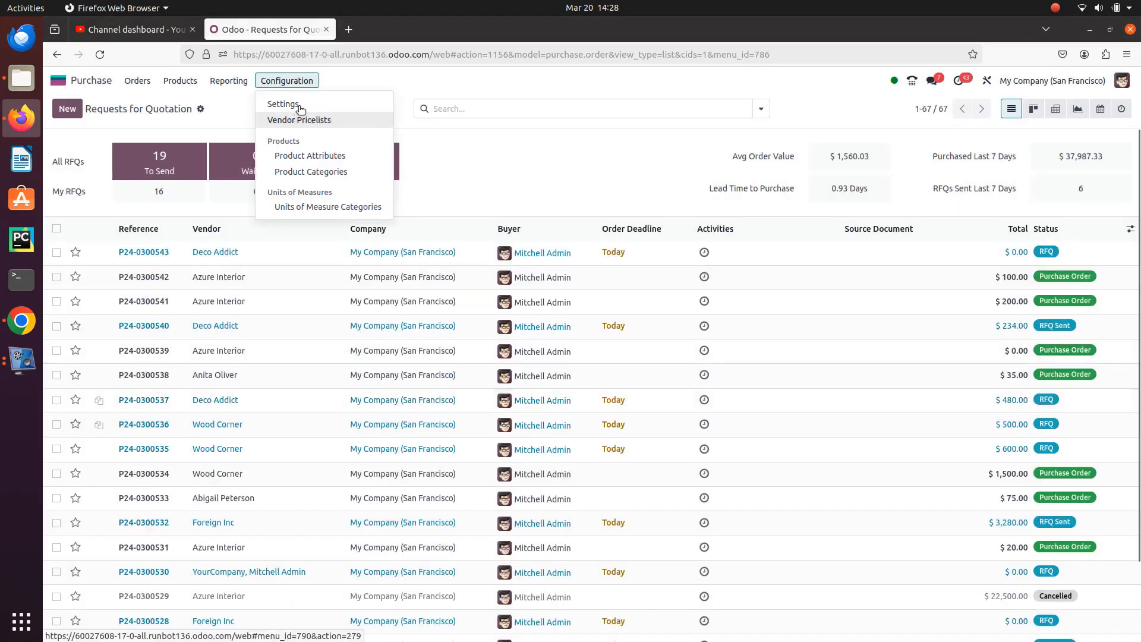
left_click(296, 106)
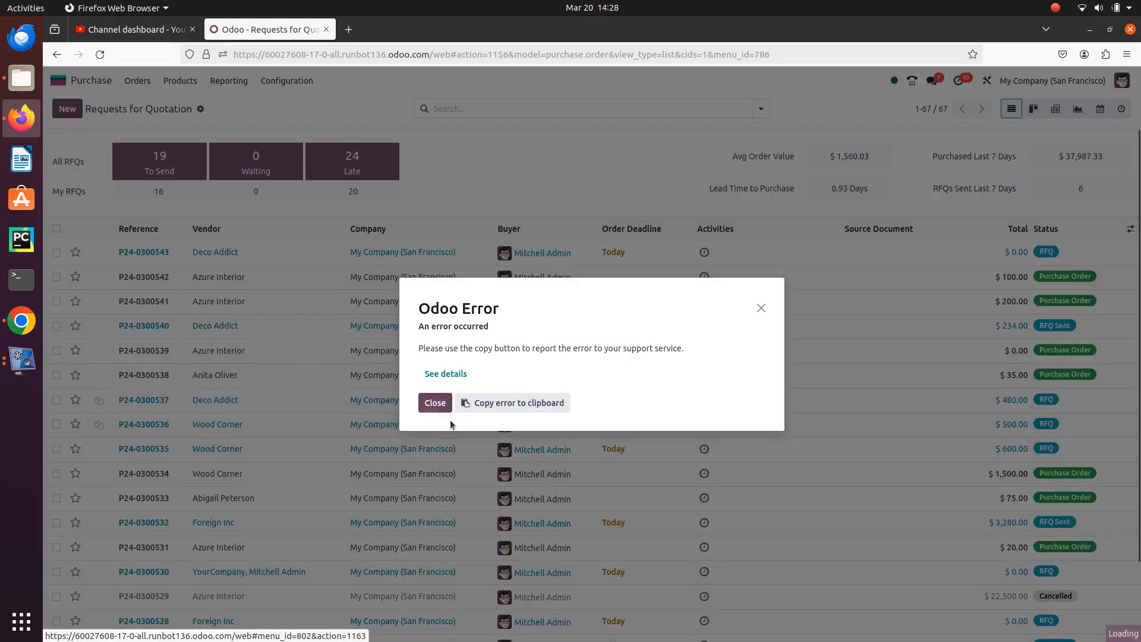
left_click(761, 308)
left_click(287, 81)
left_click(286, 106)
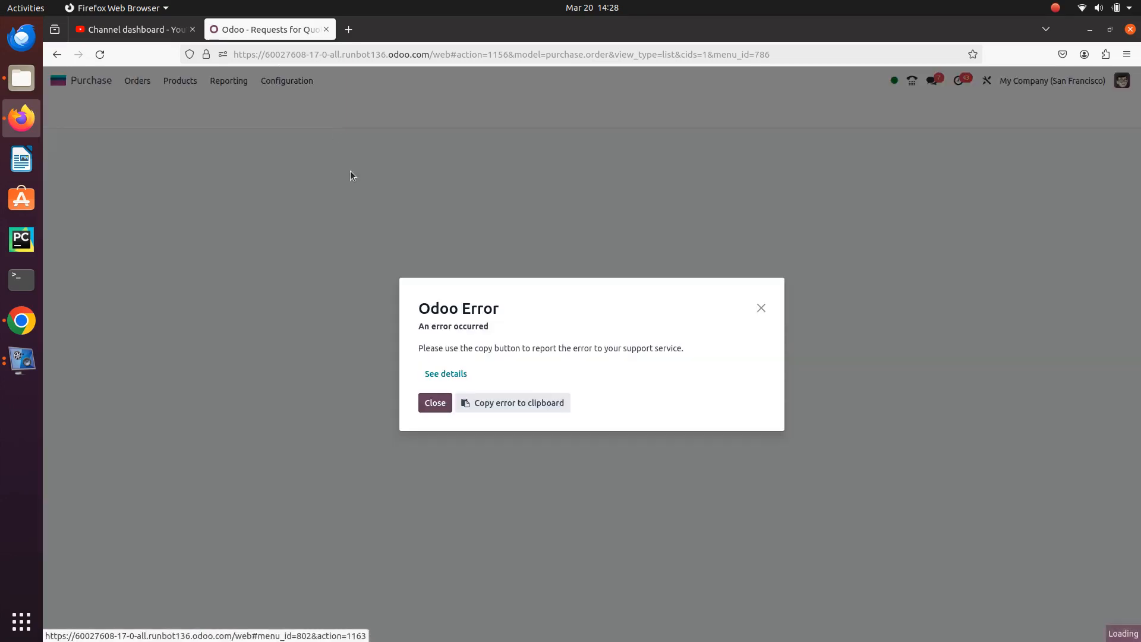
- Search the web for "odoo runbot", open the Runbot site and connect to the latest saas-17.1 enterprise build
left_click(324, 55)
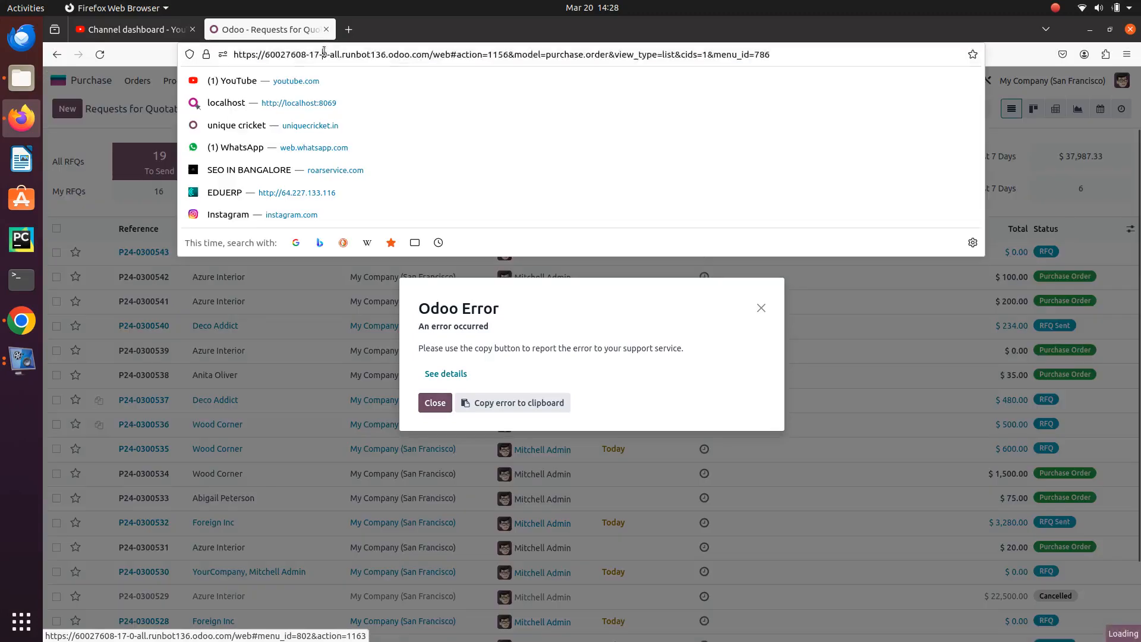
type("odoo ")
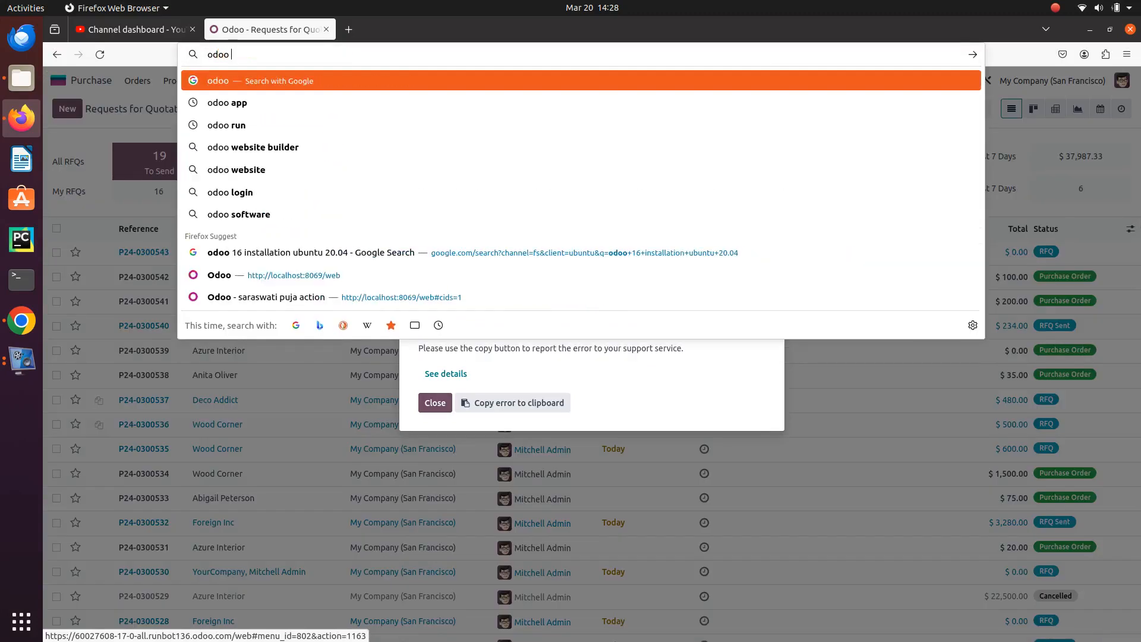
type("run b")
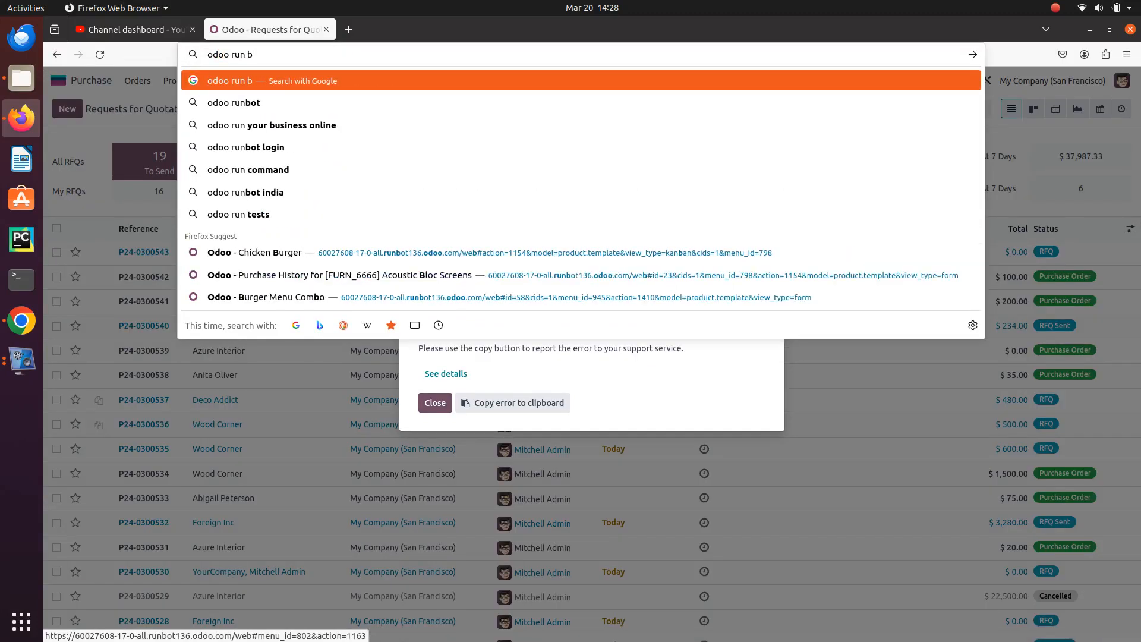
key("Down")
key("Return")
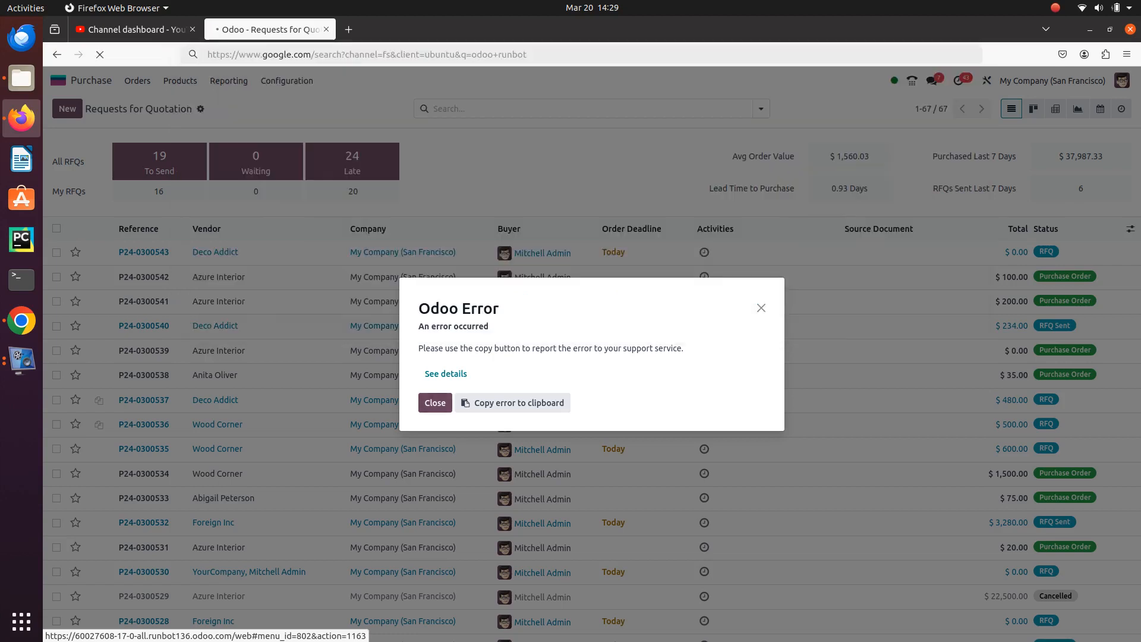
left_click(267, 240)
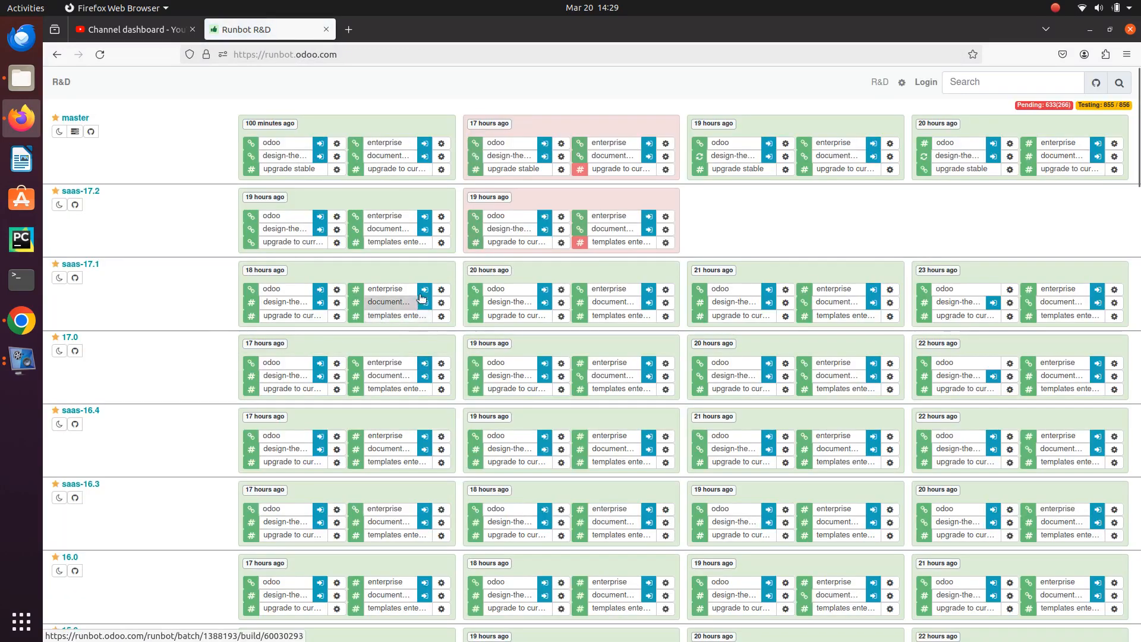
left_click(423, 291)
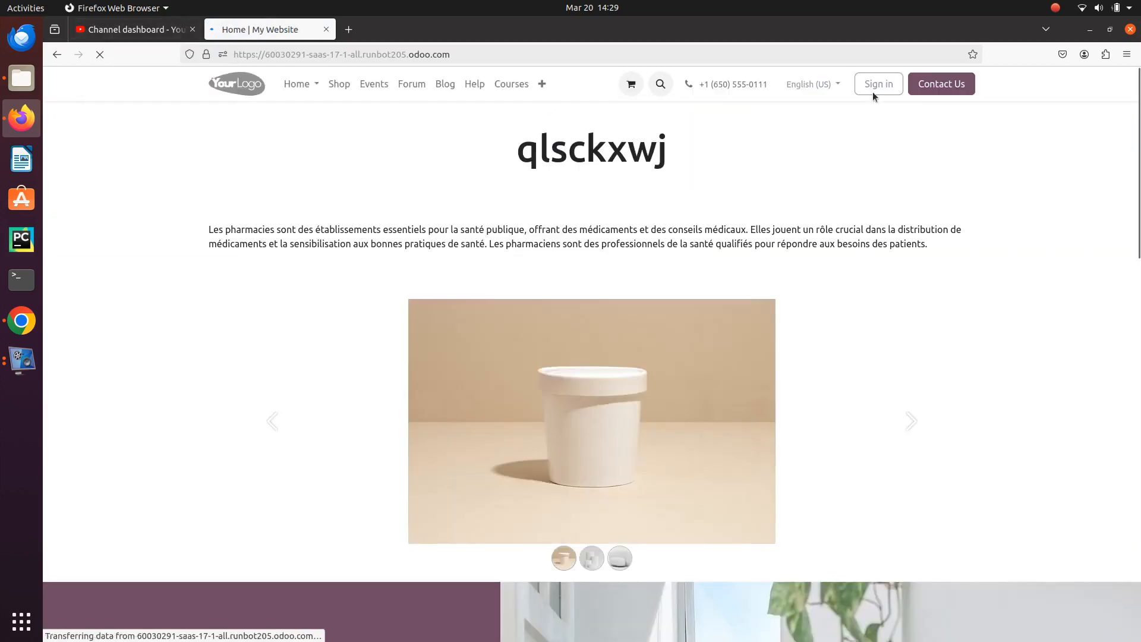
- Sign in to the website as admin with the account password and decline saving the login in the browser
left_click(873, 90)
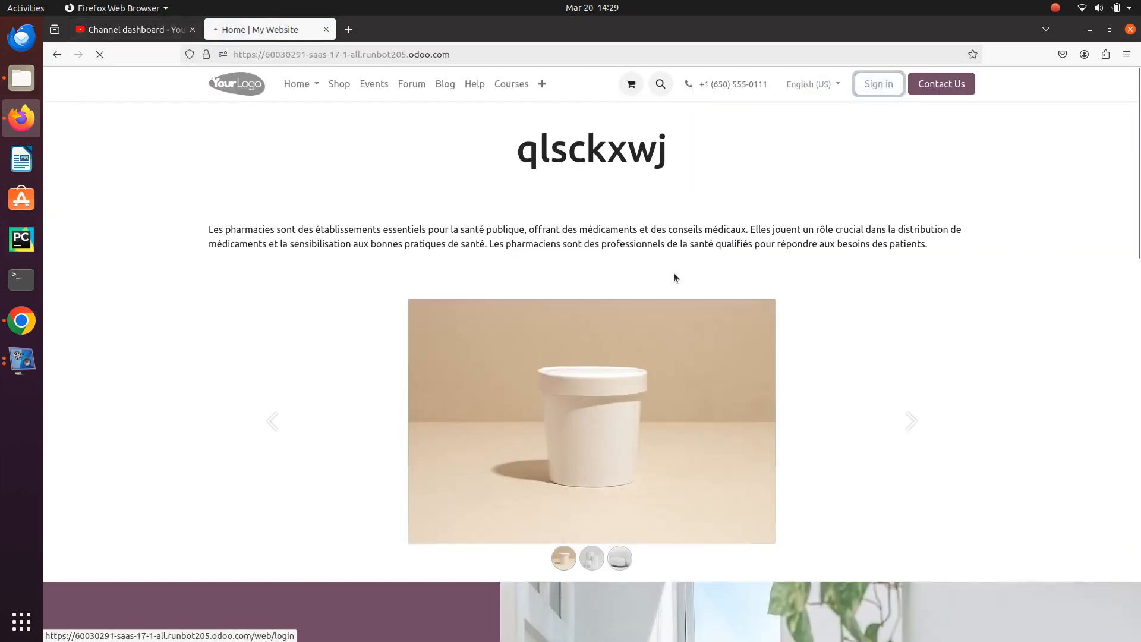
type("a")
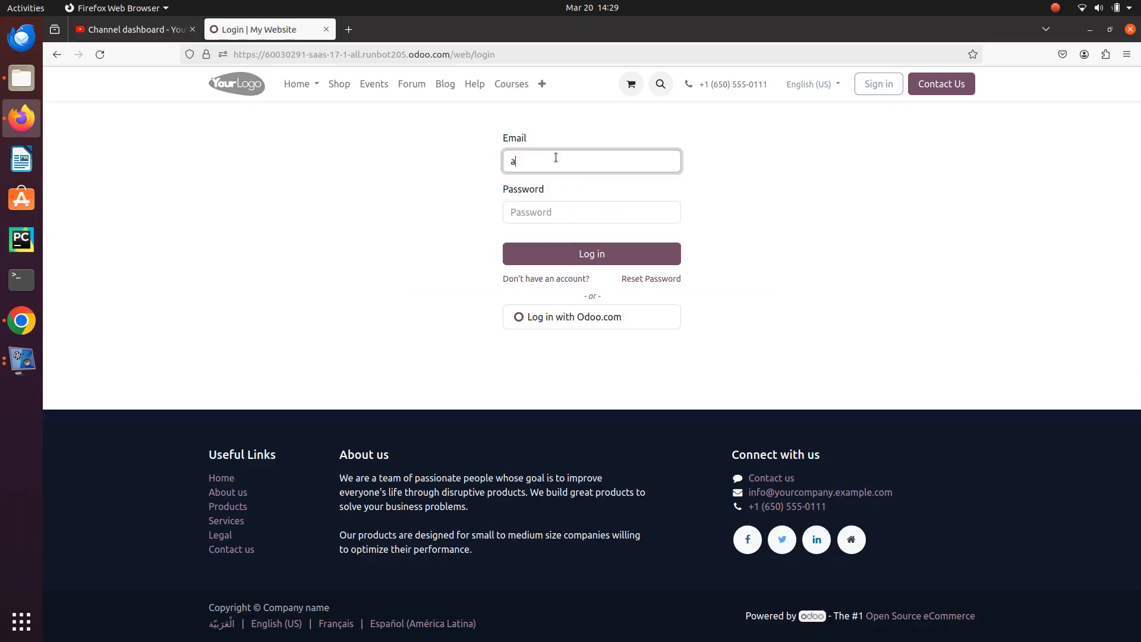
type("dmin")
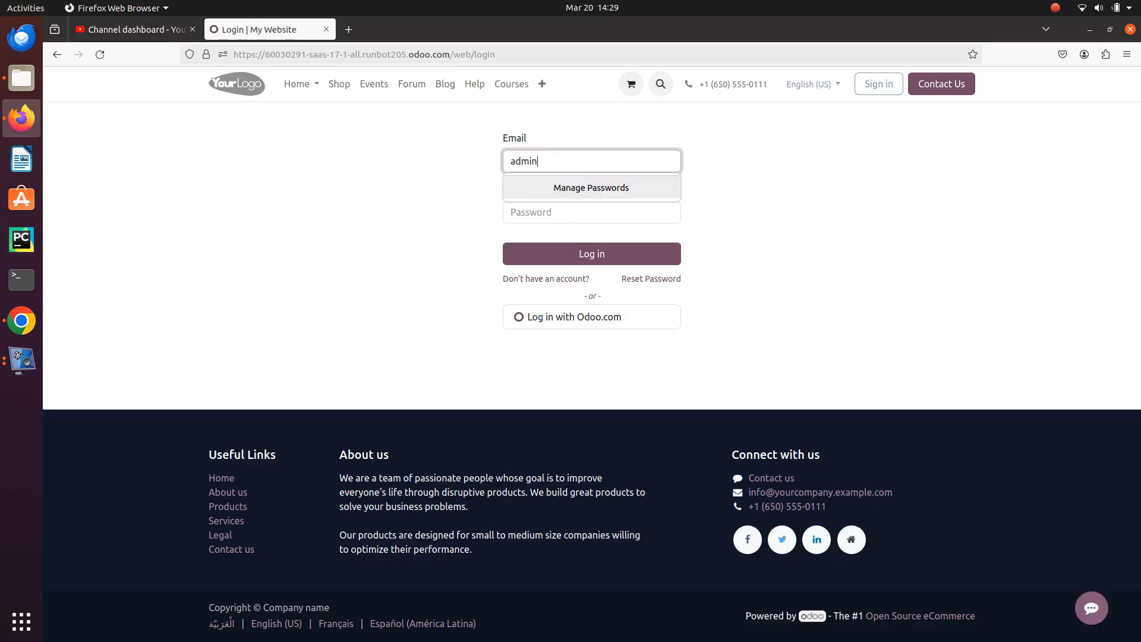
key("Tab")
type("a")
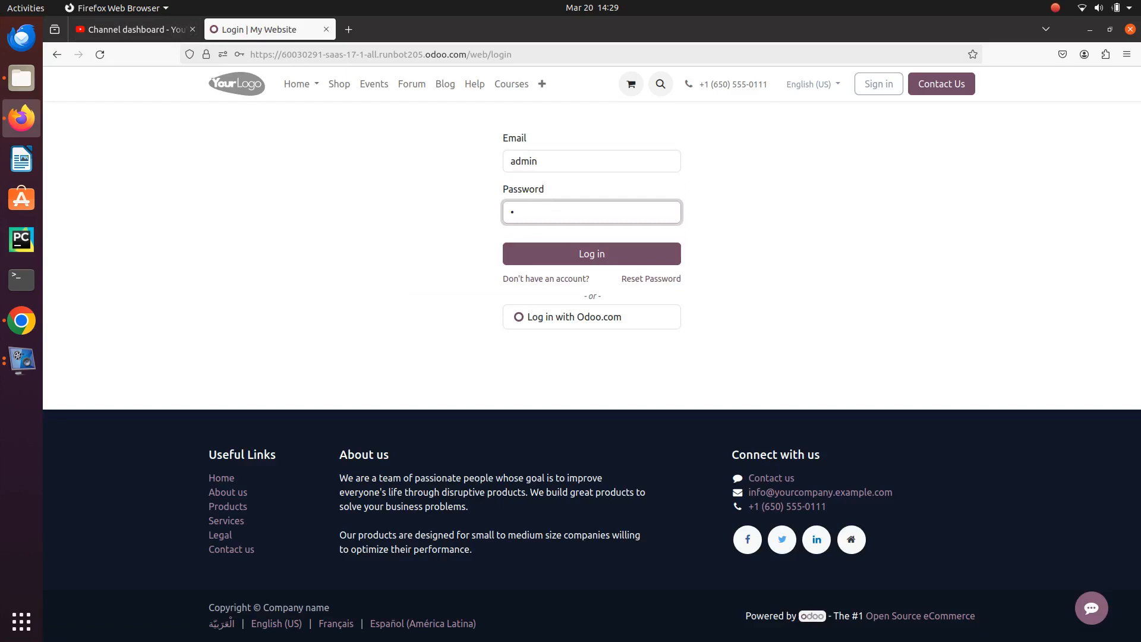
type("dmin")
key("Return")
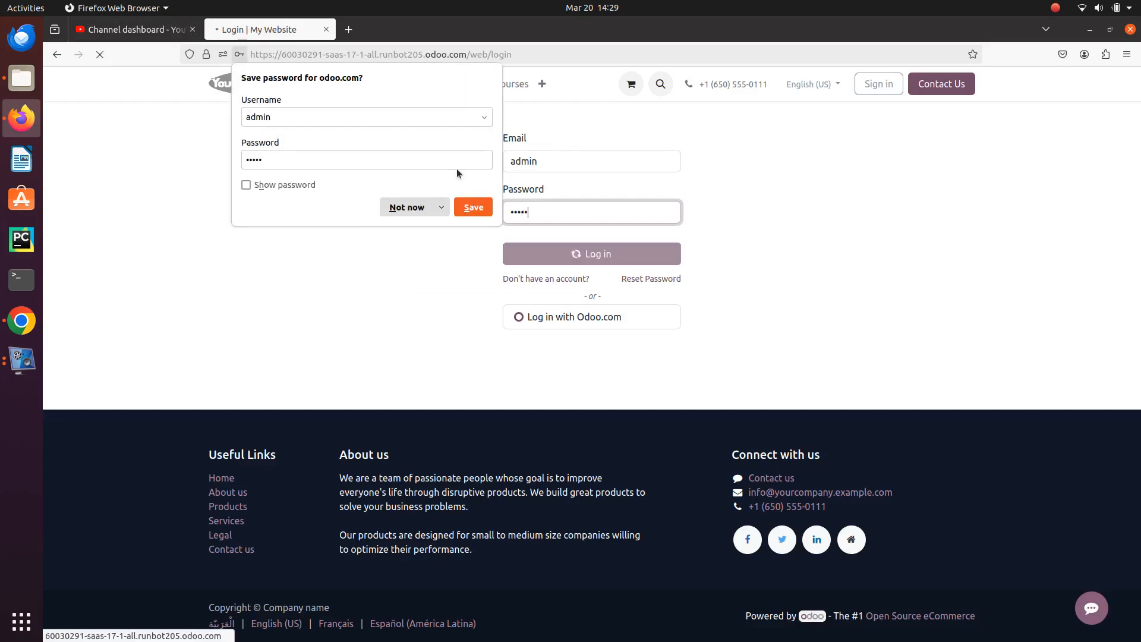
left_click(408, 207)
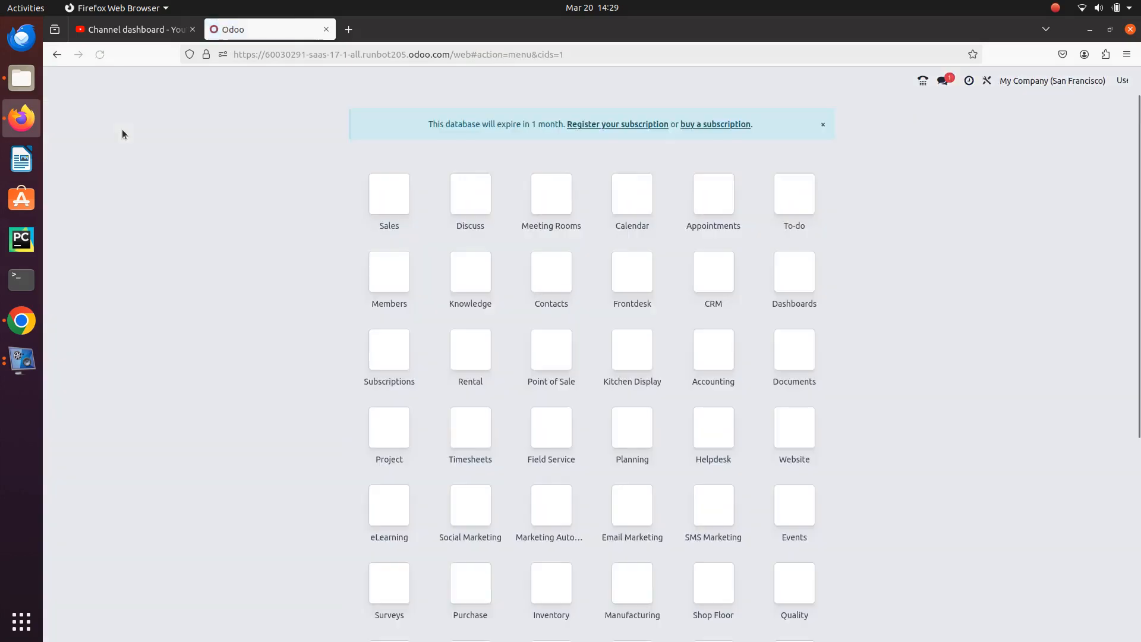
- Open the Purchase settings and review the Bill Control and 3-way matching options in the Invoicing section
scroll(629, 537, "down", 3)
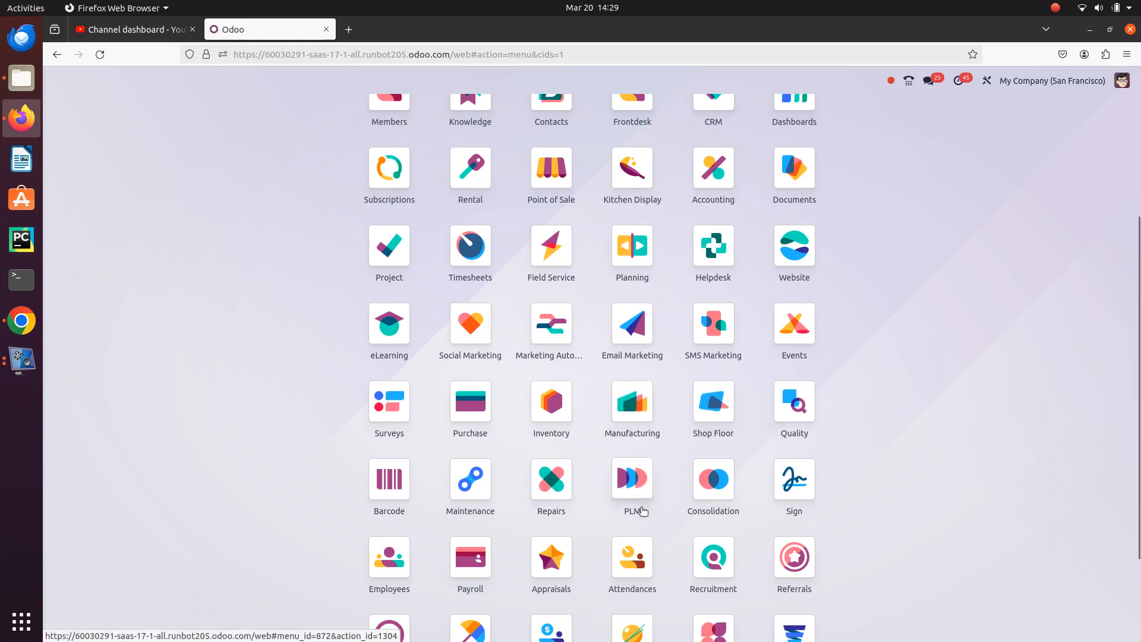
scroll(534, 488, "down", 1)
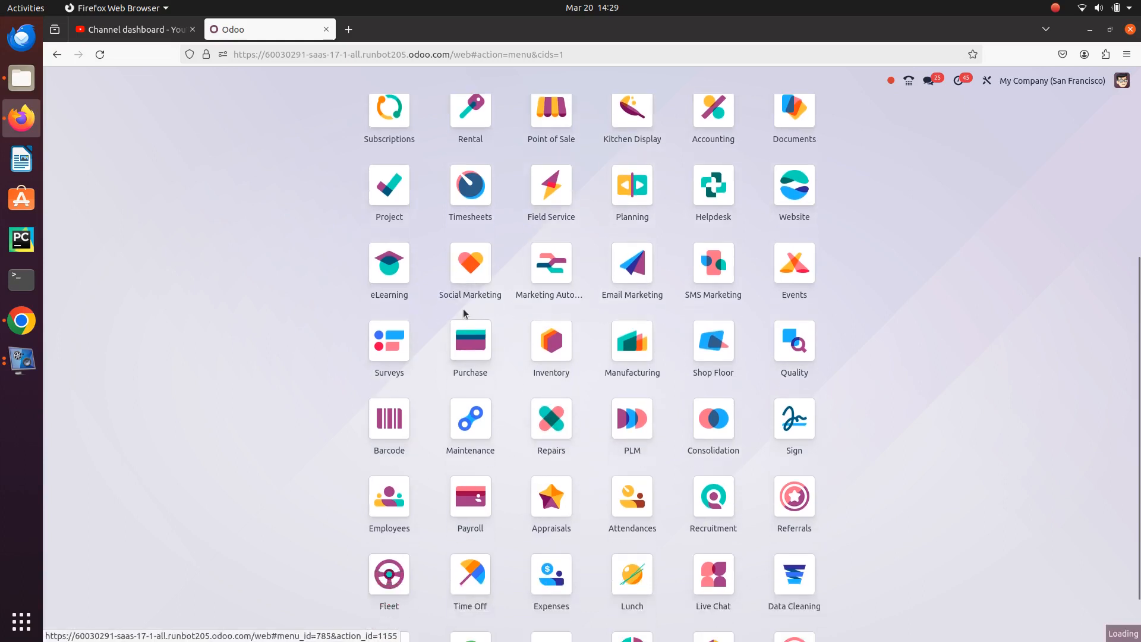
left_click(457, 330)
left_click(274, 80)
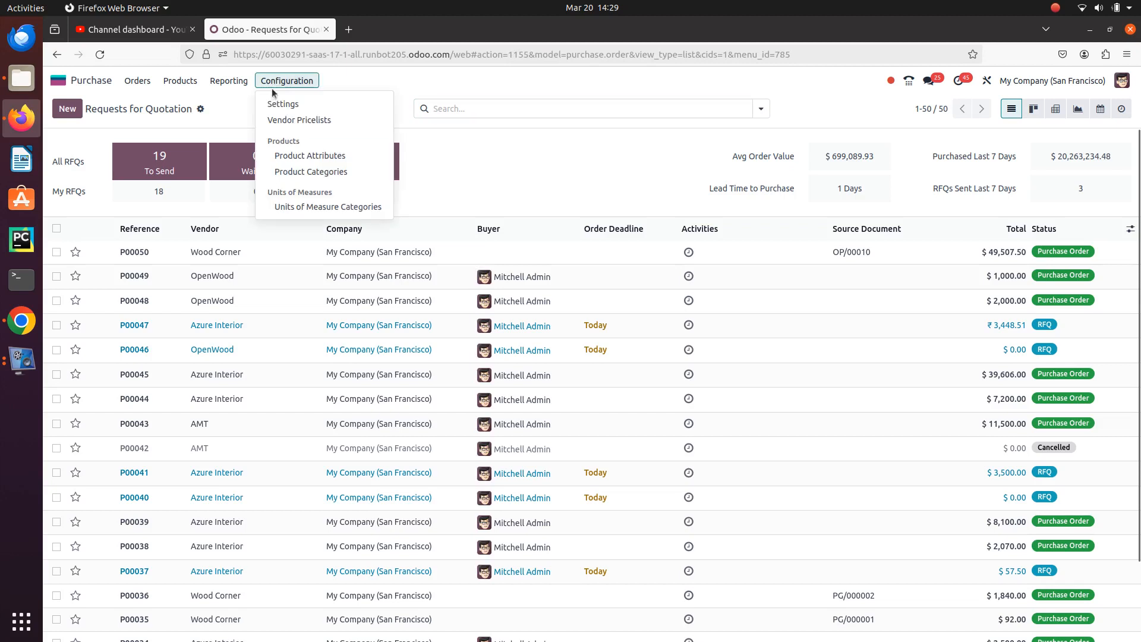
left_click(275, 102)
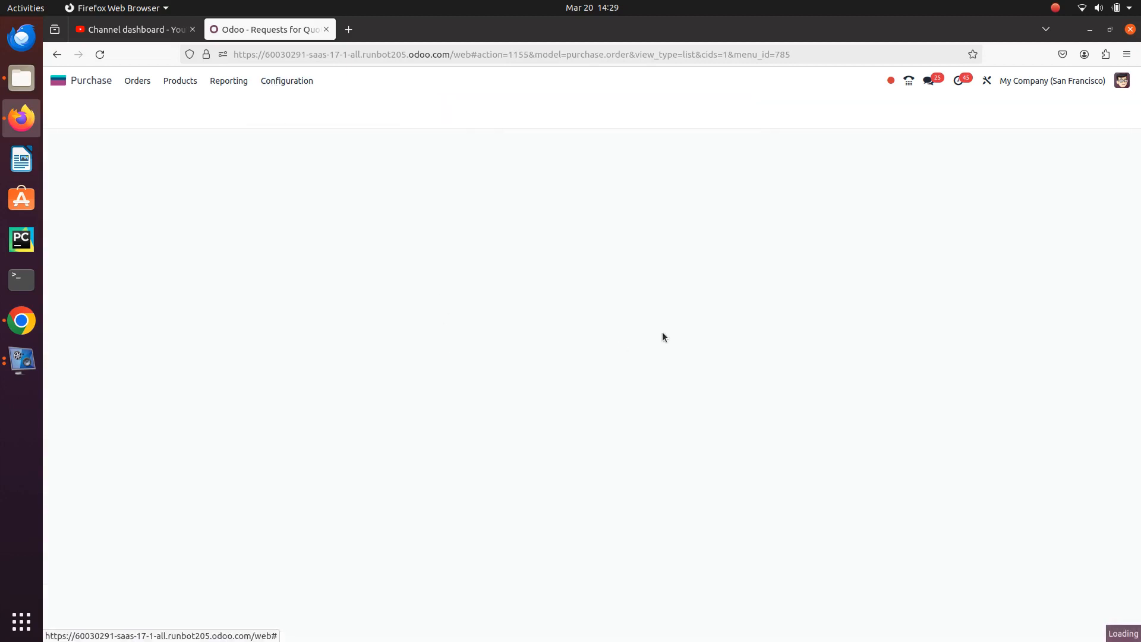
scroll(595, 416, "down", 1)
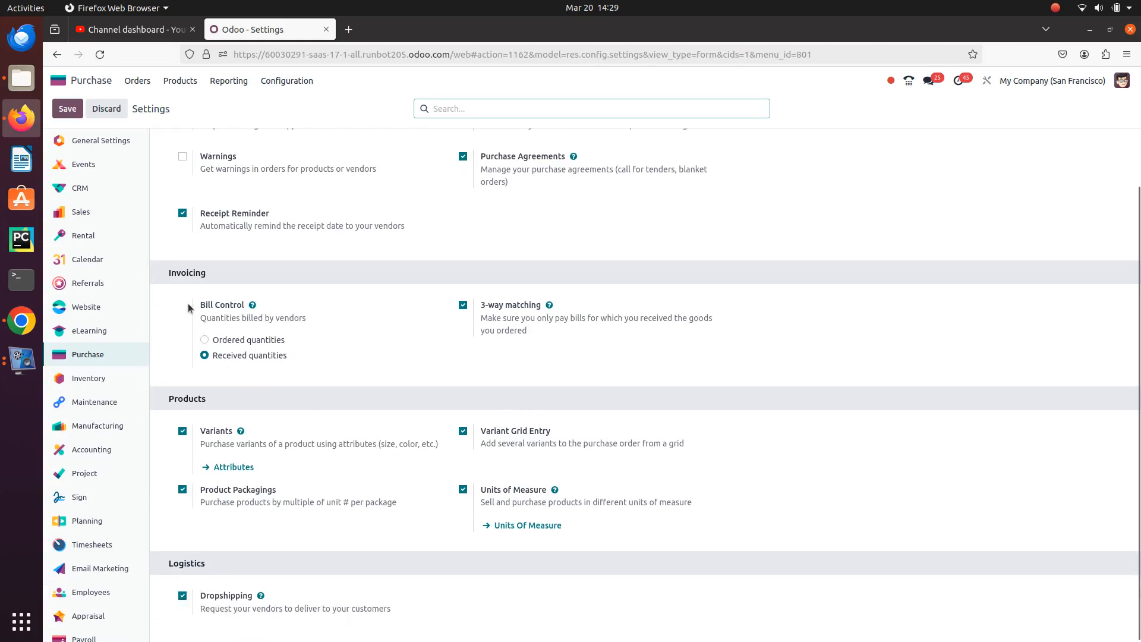
double_click(177, 271)
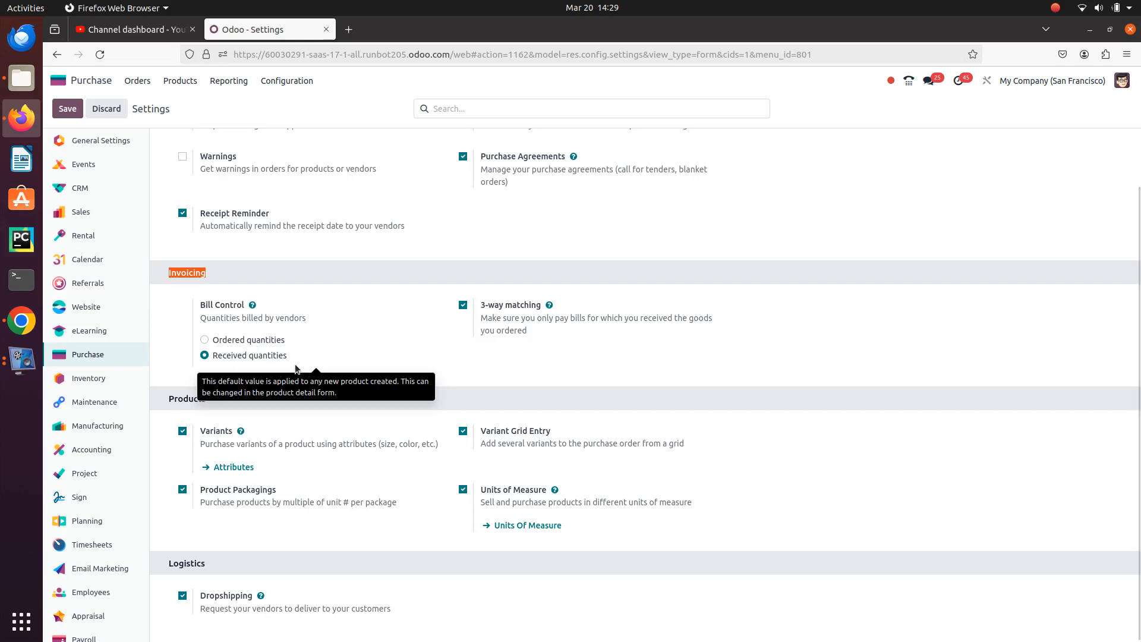
mouse_move(532, 331)
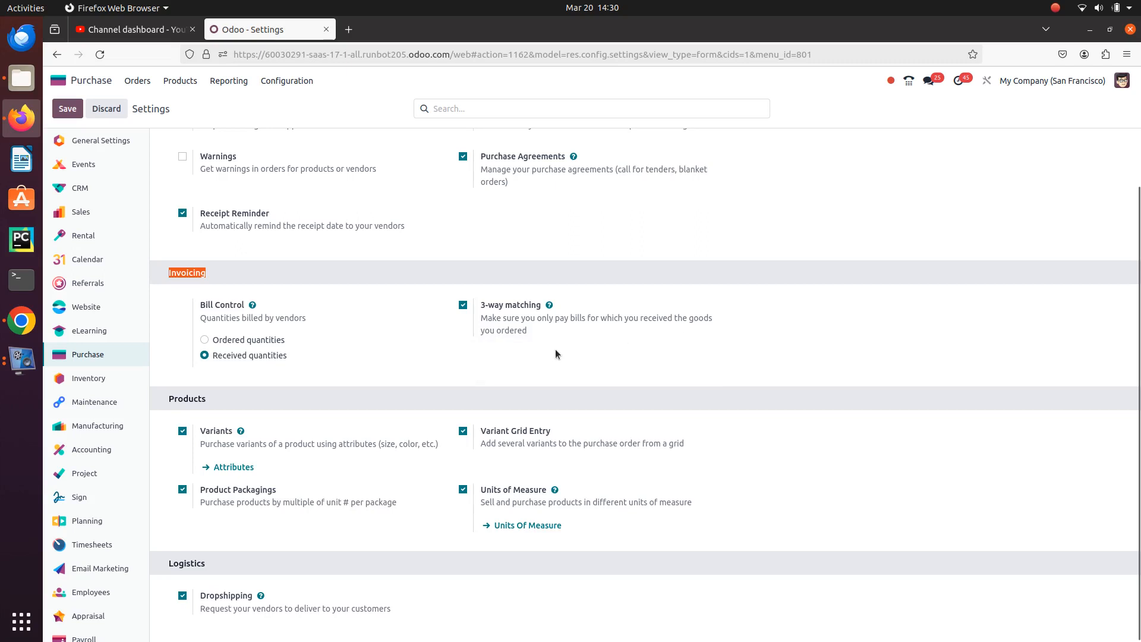
left_click(258, 274)
mouse_move(266, 363)
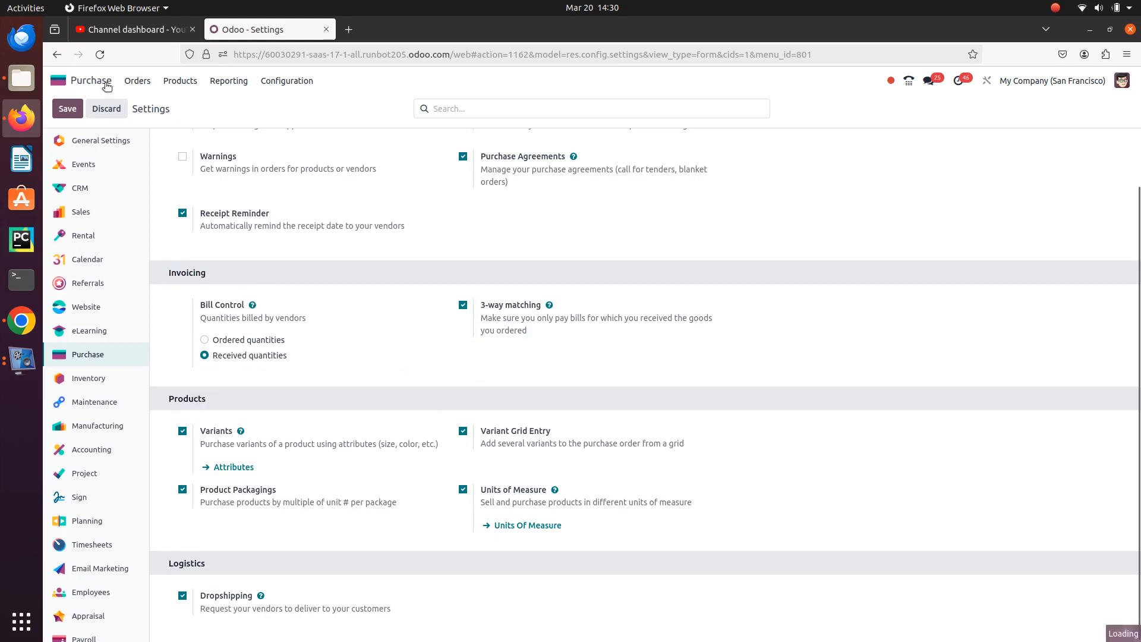
- Create a new request for quotation and select the fourth suggested contact as its vendor
left_click(138, 83)
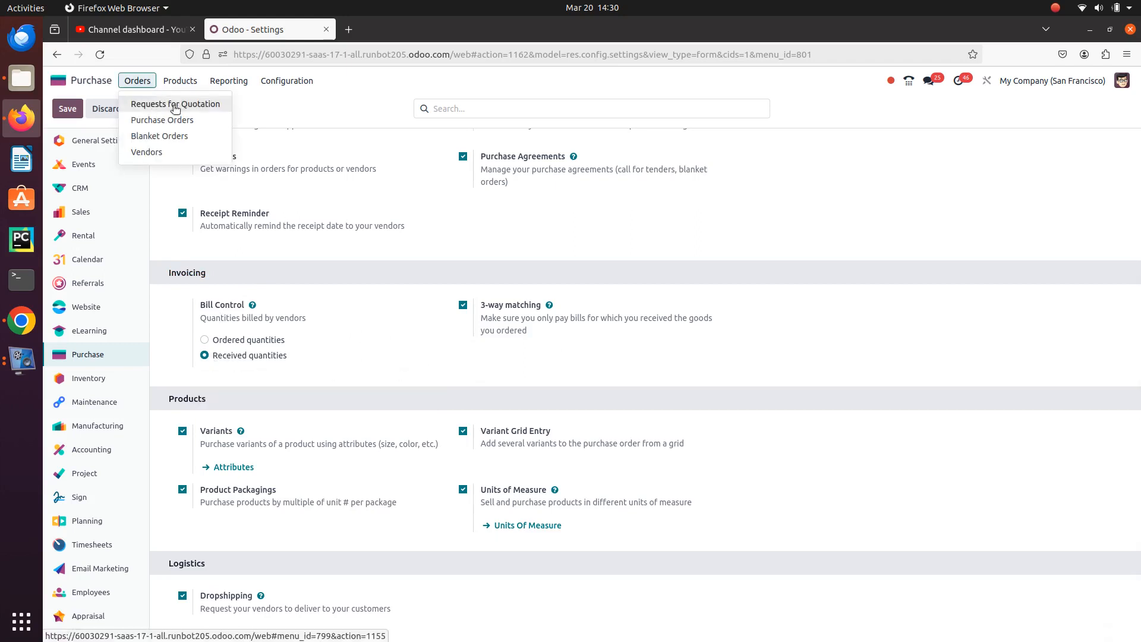
left_click(176, 105)
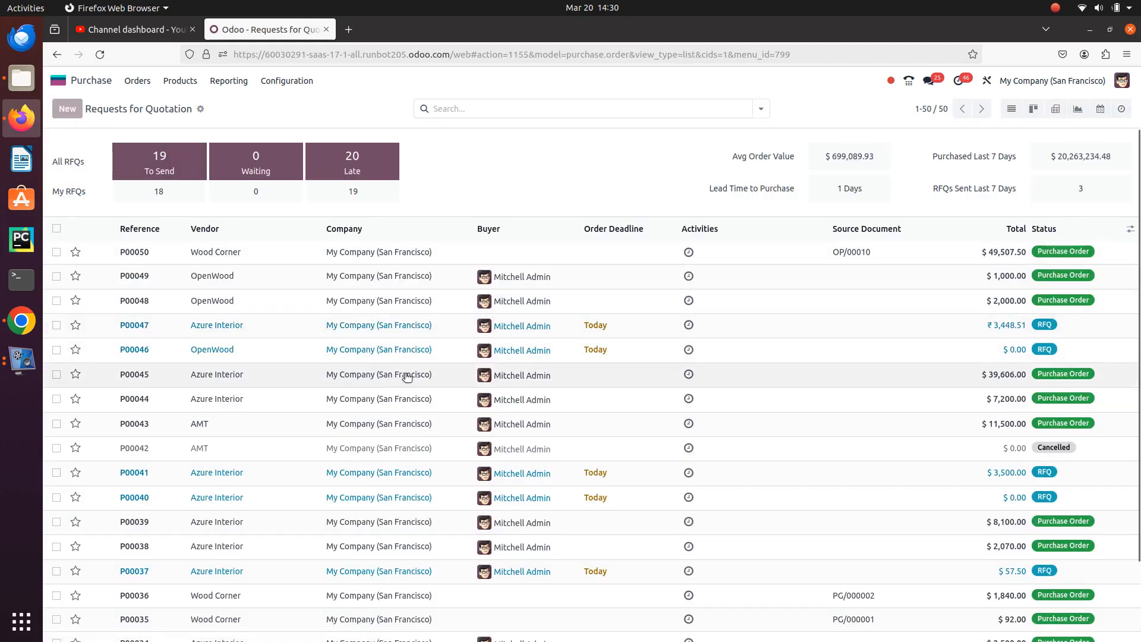
key("alt+c")
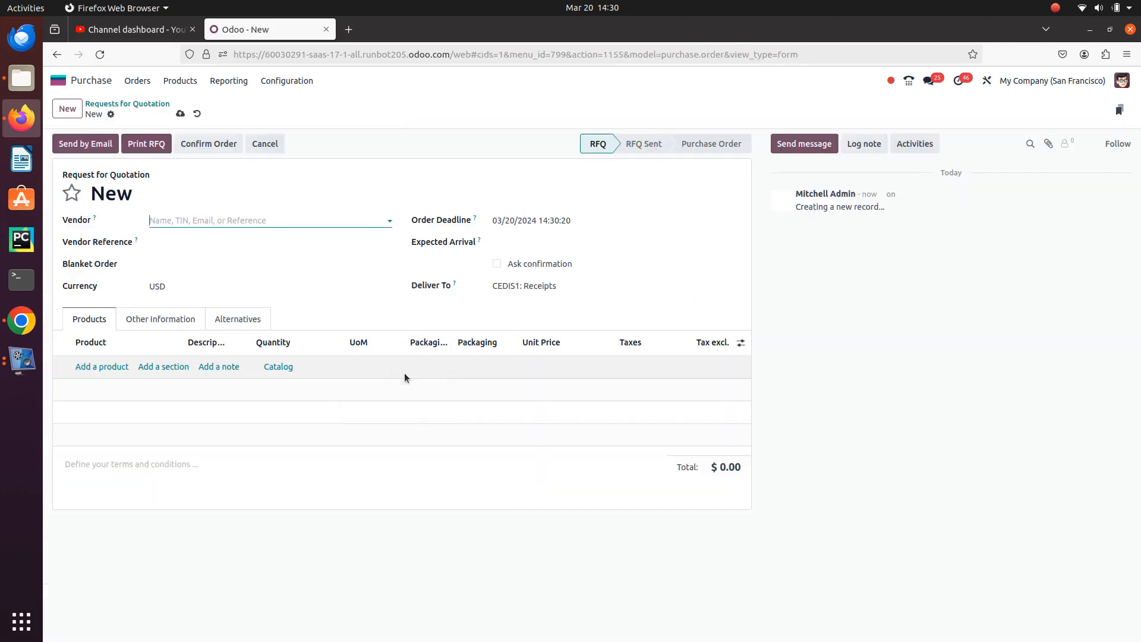
left_click(218, 220)
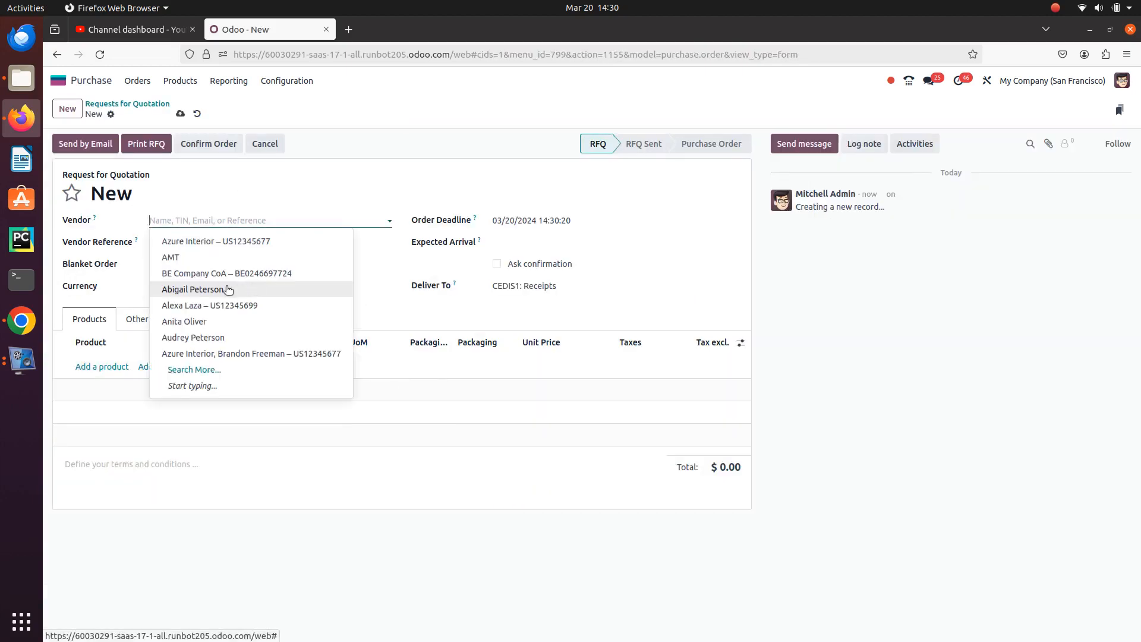
left_click(193, 289)
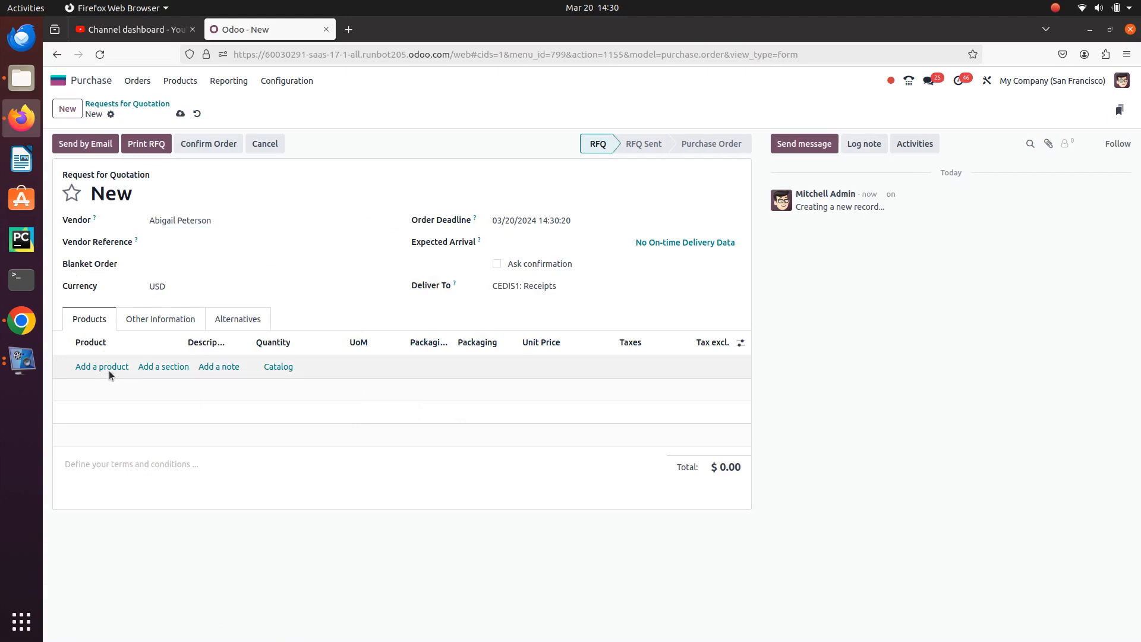
- Add a product line to the request for quotation and set its product to [E-COM11] Cabinet with Doors
left_click(105, 369)
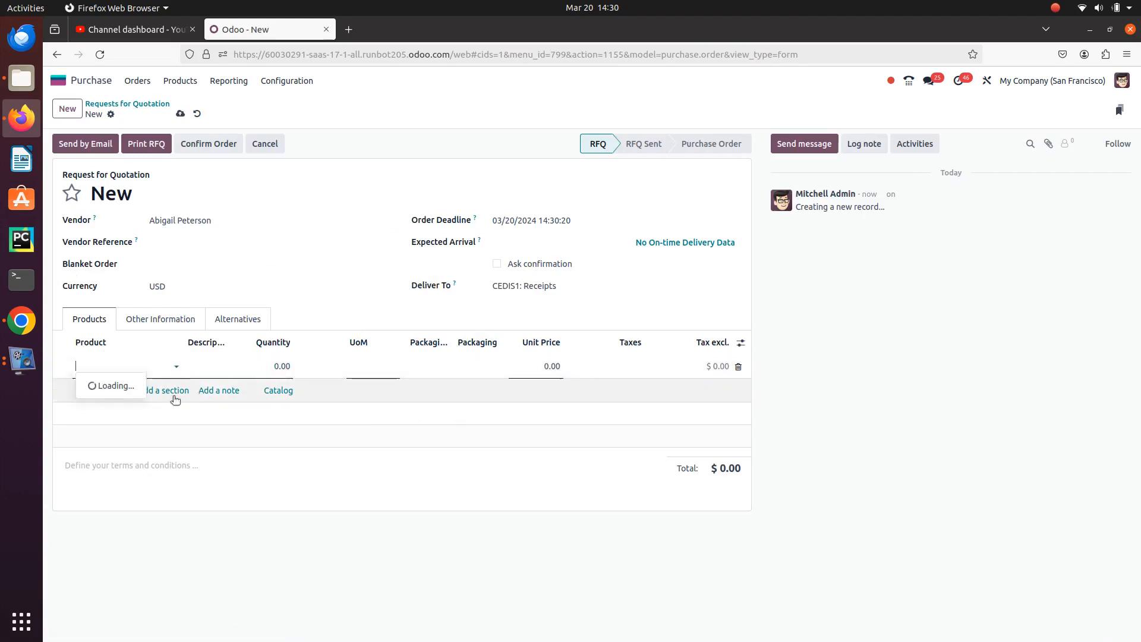
left_click(162, 447)
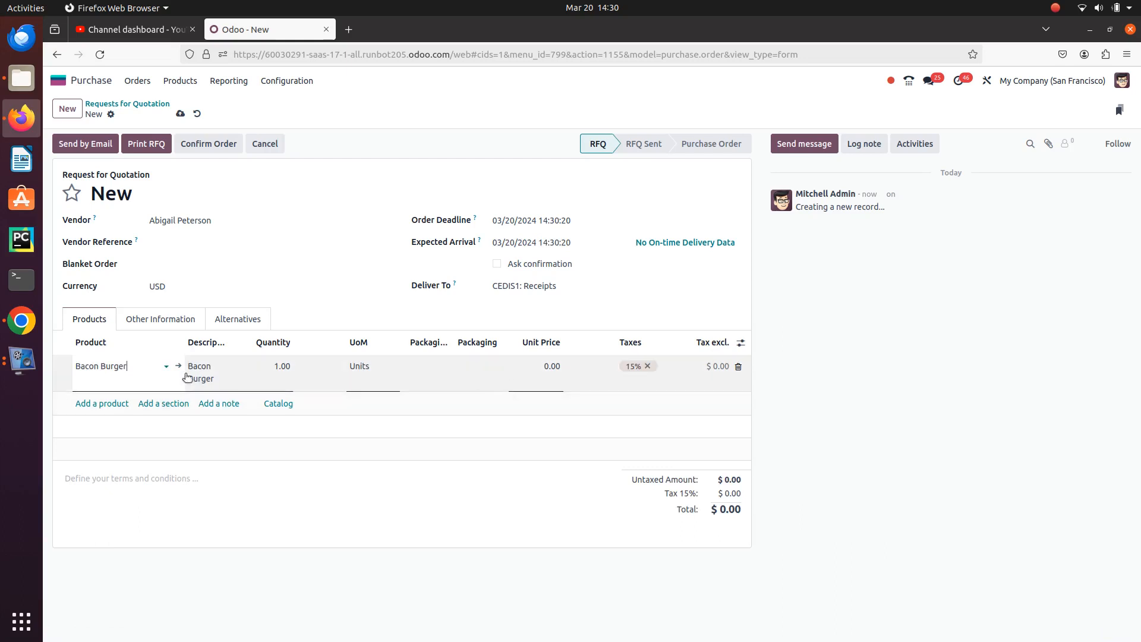
left_click(143, 370)
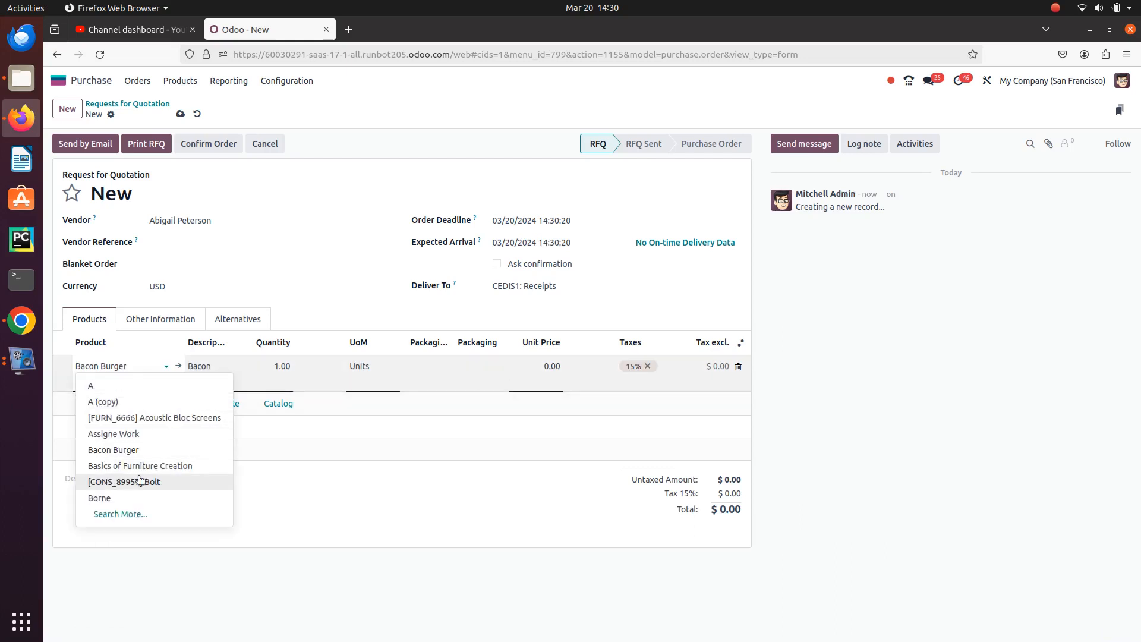
left_click(113, 387)
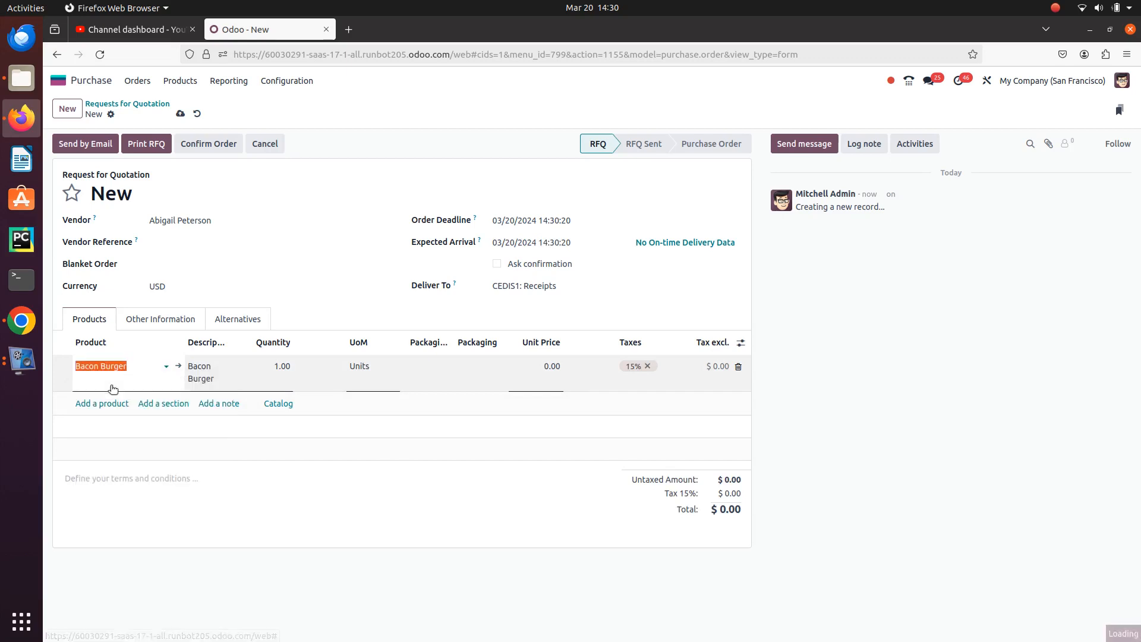
left_click(161, 366)
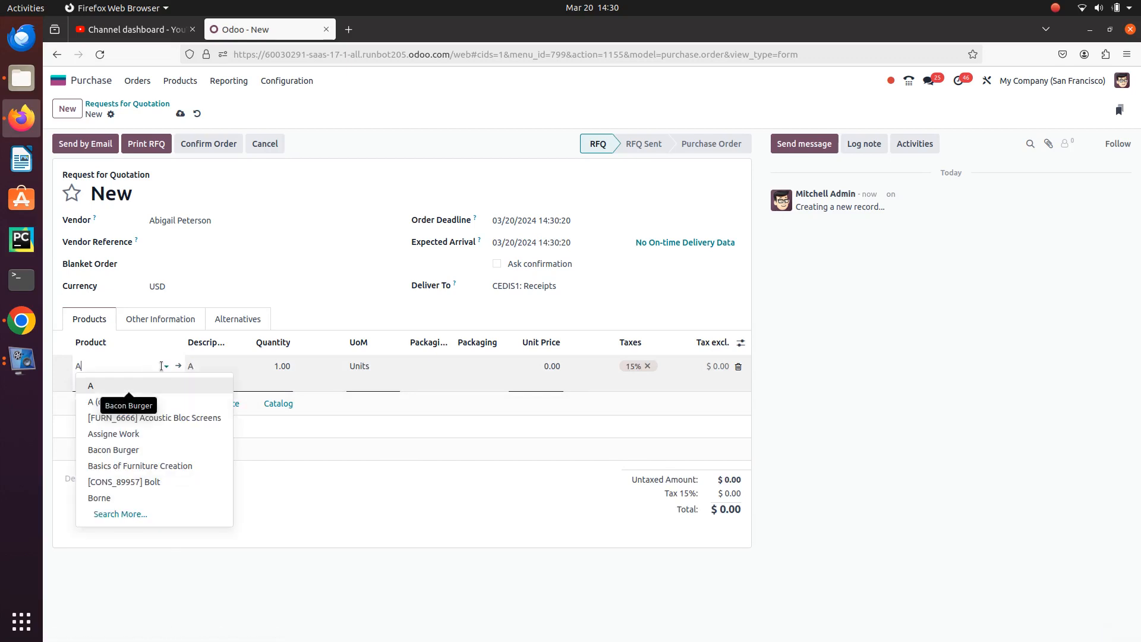
key("BackSpace")
key("Escape")
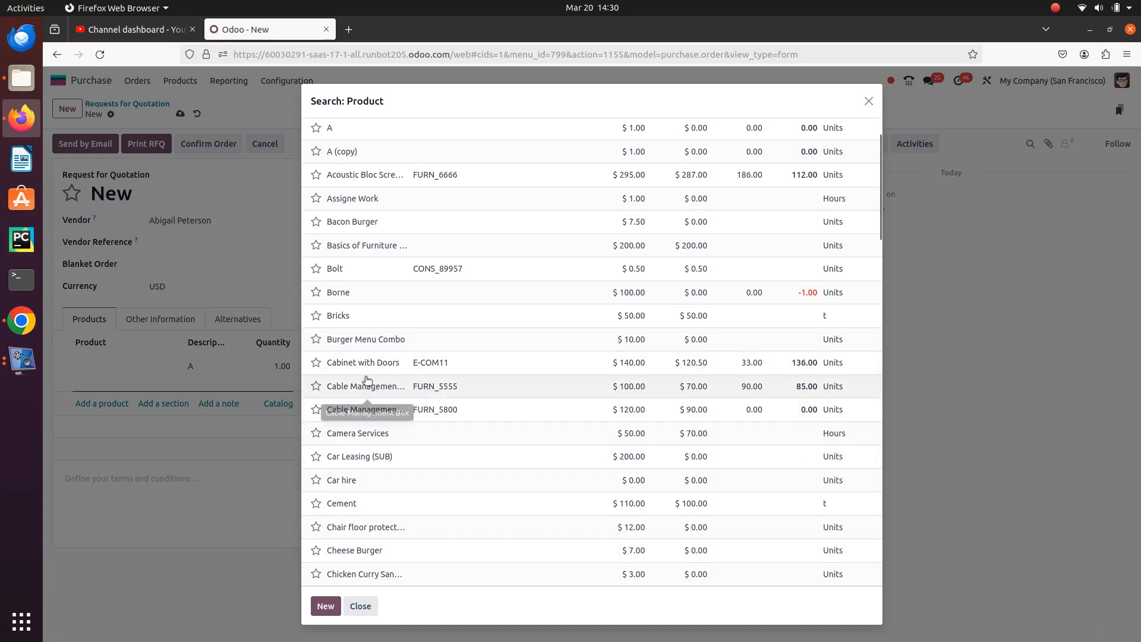
left_click(394, 373)
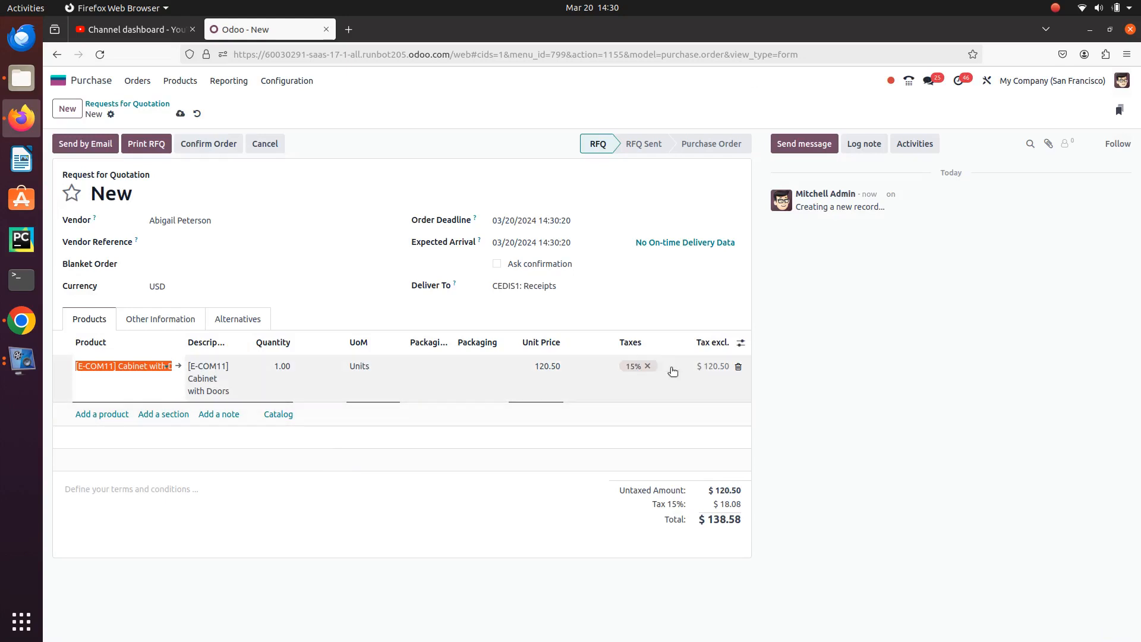
- Save and confirm the request for quotation, and try to create a vendor bill before receiving the product
left_click(180, 113)
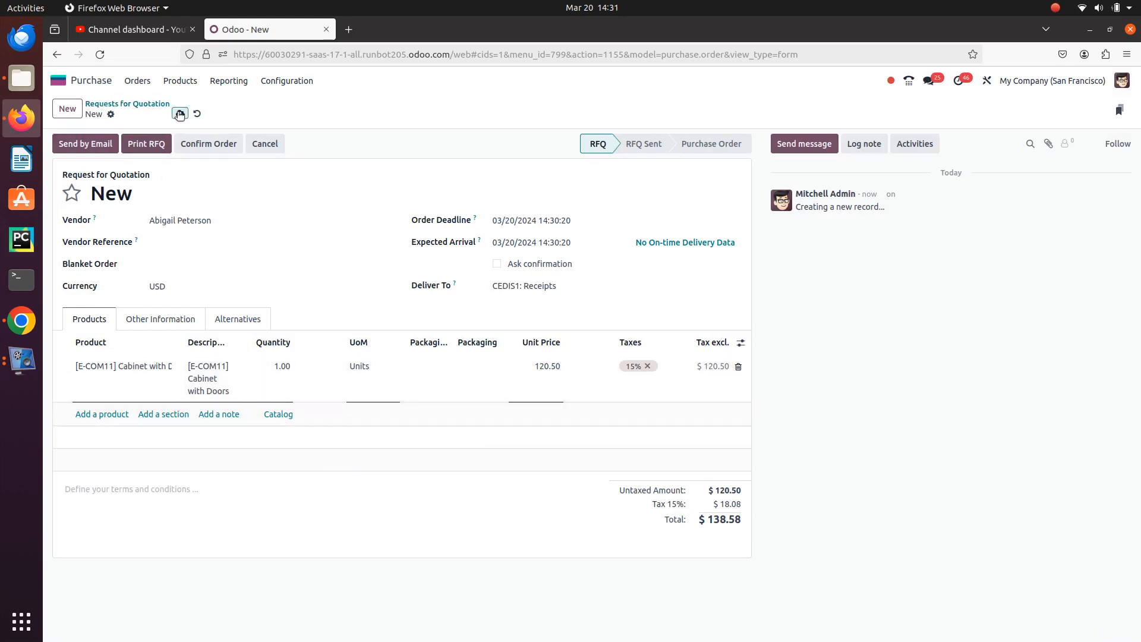
left_click(208, 144)
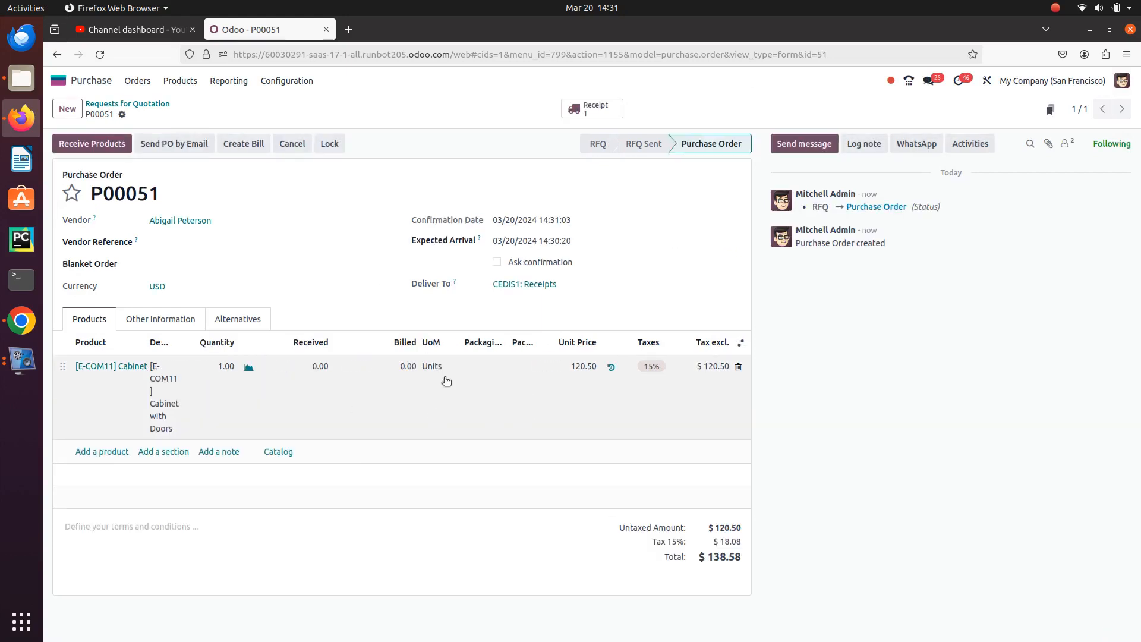
left_click(243, 144)
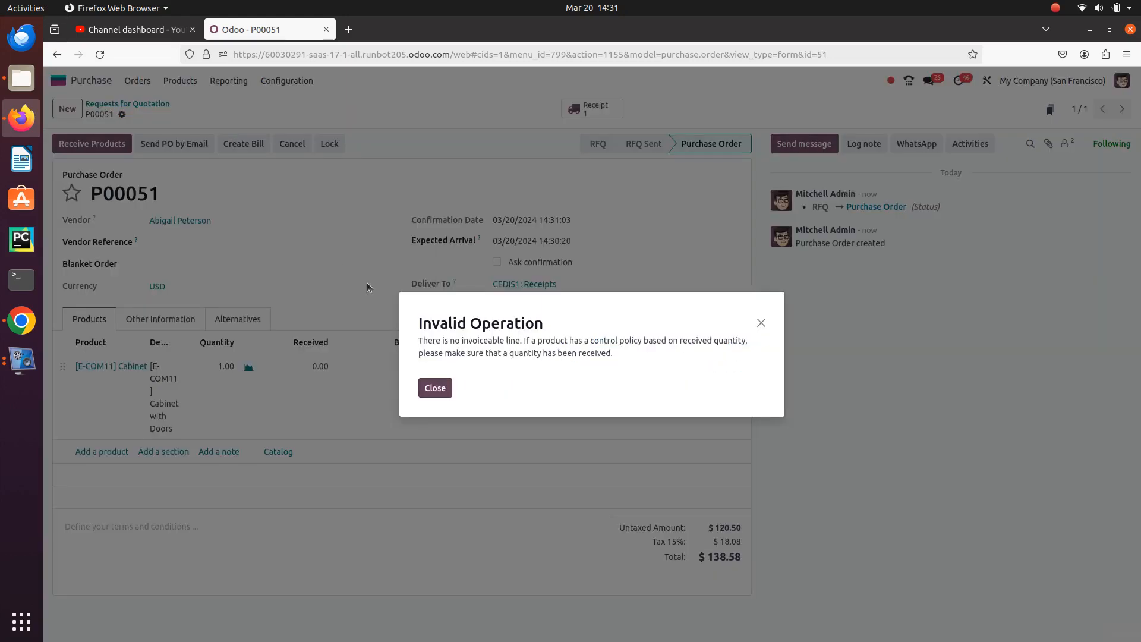
left_click(438, 394)
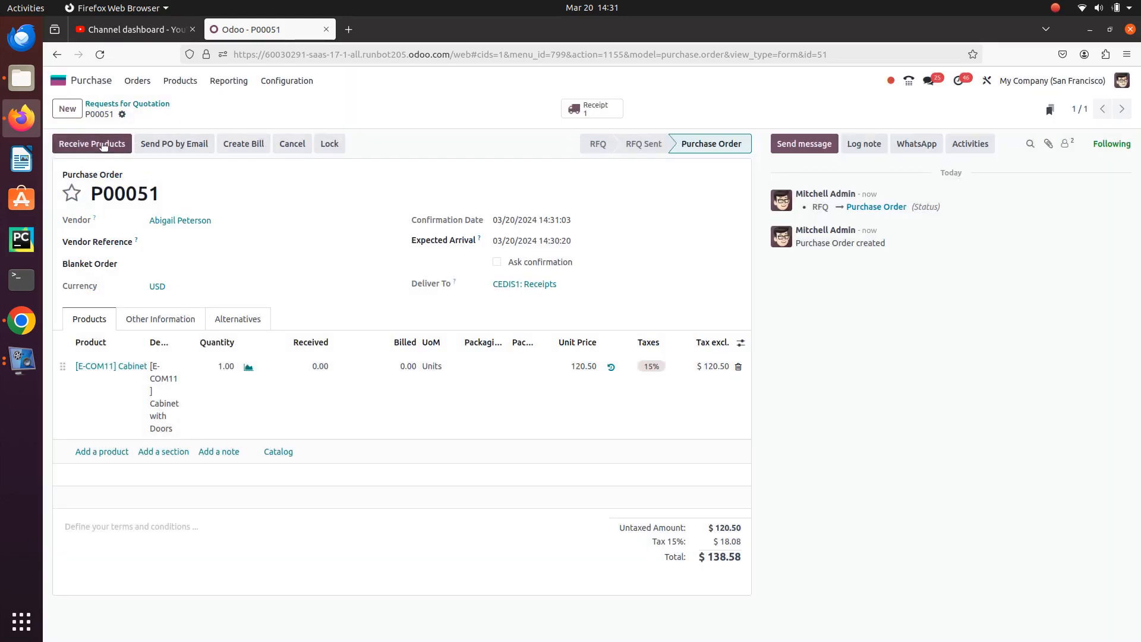
- Open the purchase order's receipt, try to validate it and return to the requests for quotation list
left_click(95, 145)
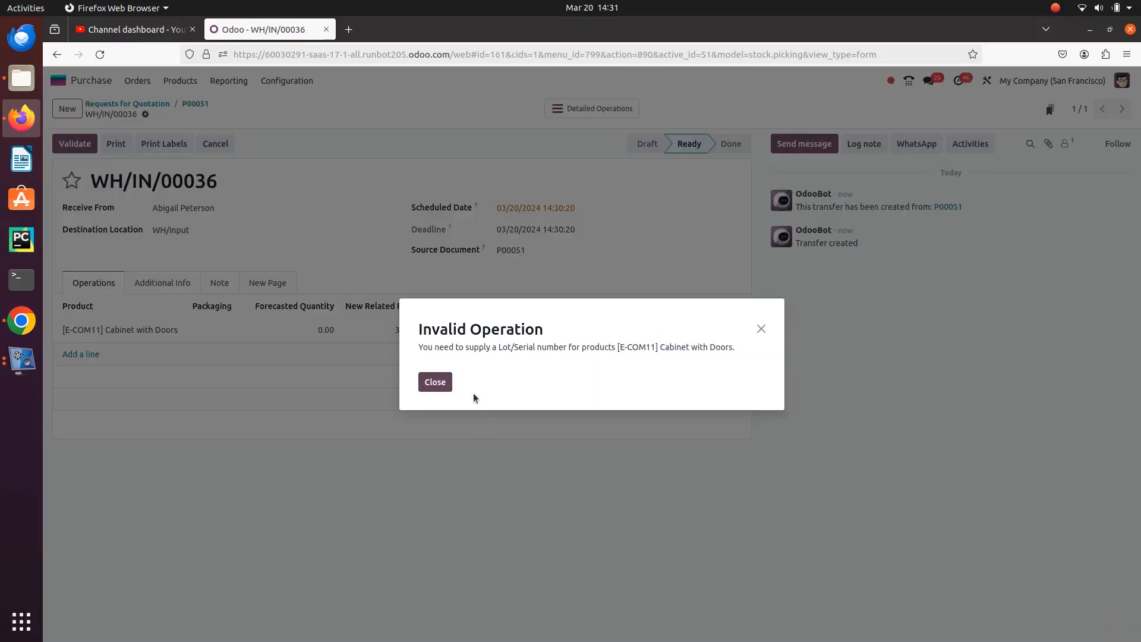
left_click(435, 383)
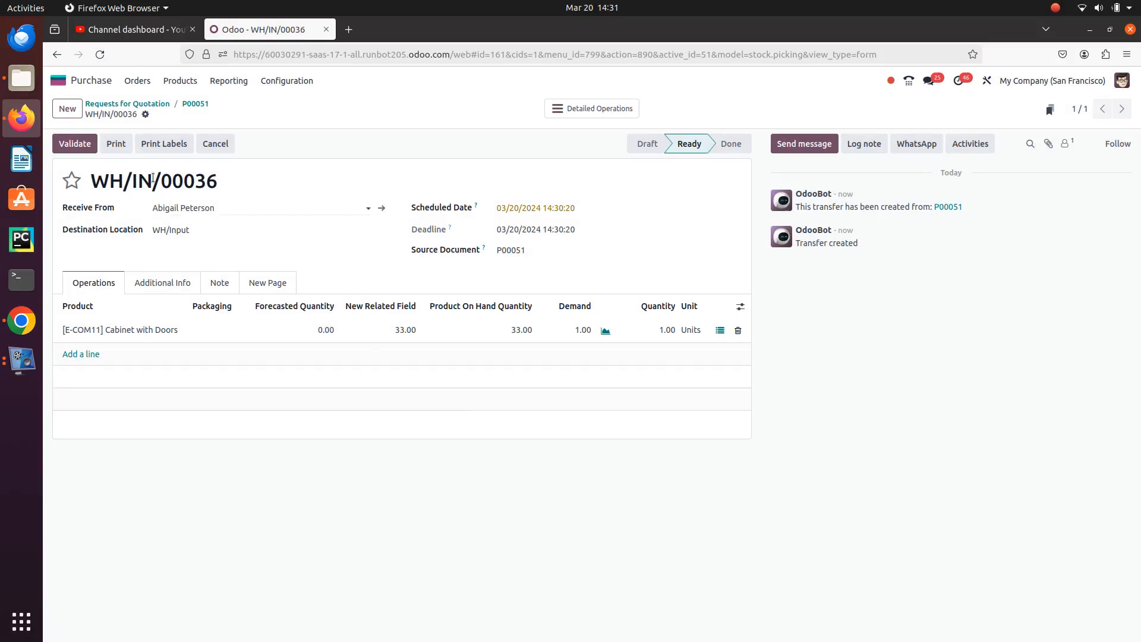
left_click(142, 104)
- Look through the statuses in the requests for quotation list and open purchase order P00035
scroll(510, 527, "down", 2)
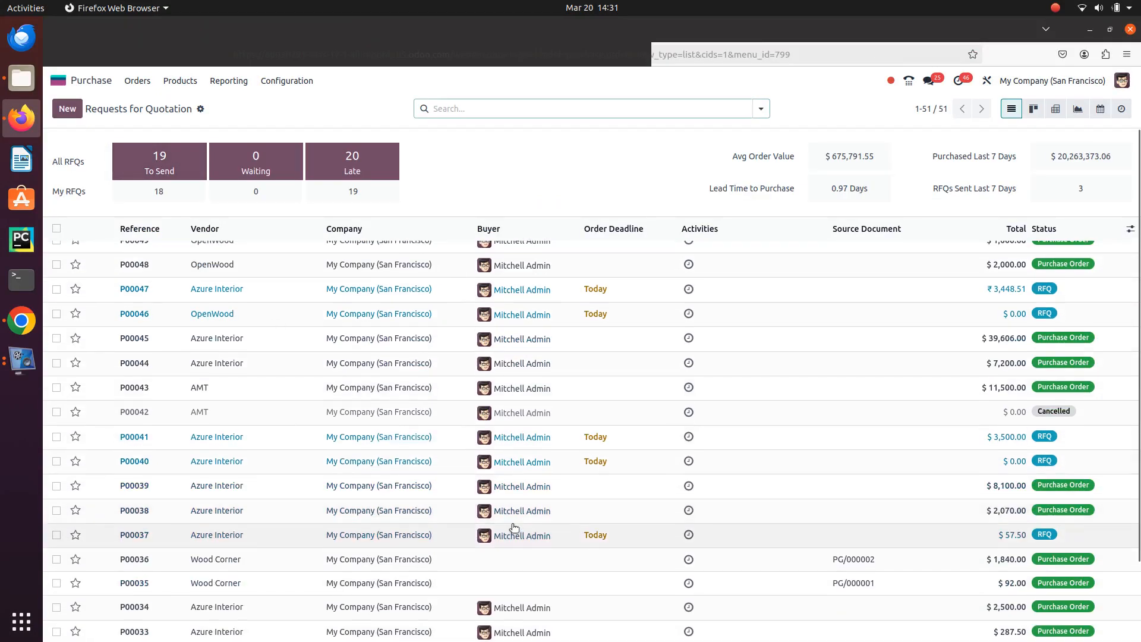
scroll(514, 530, "up", 2)
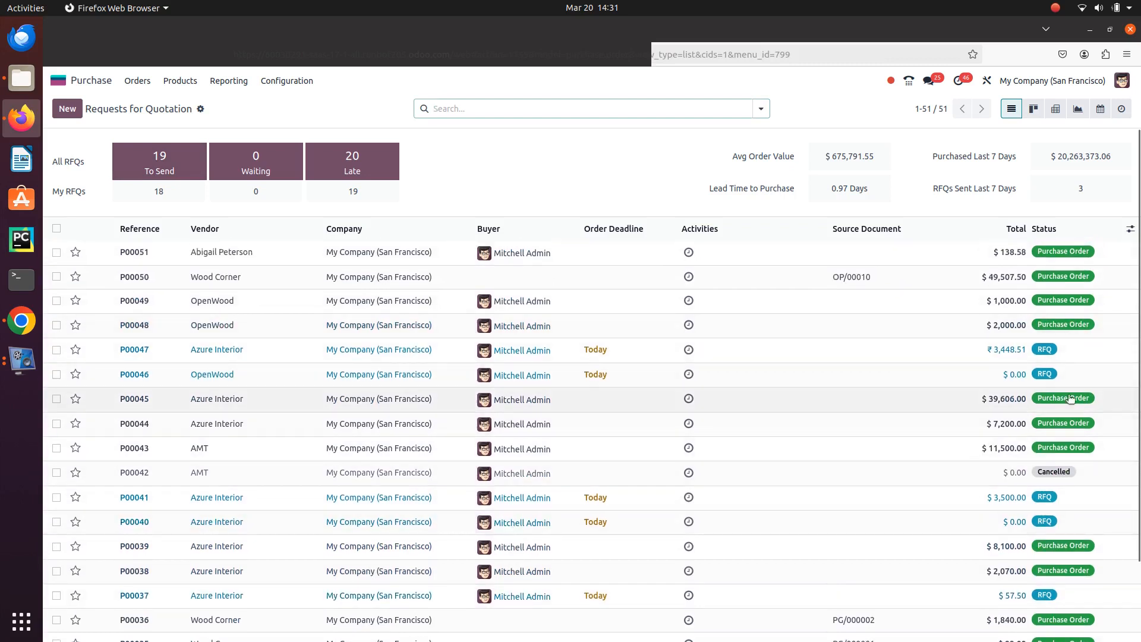
scroll(1034, 635, "down", 5)
scroll(1034, 635, "down", 7)
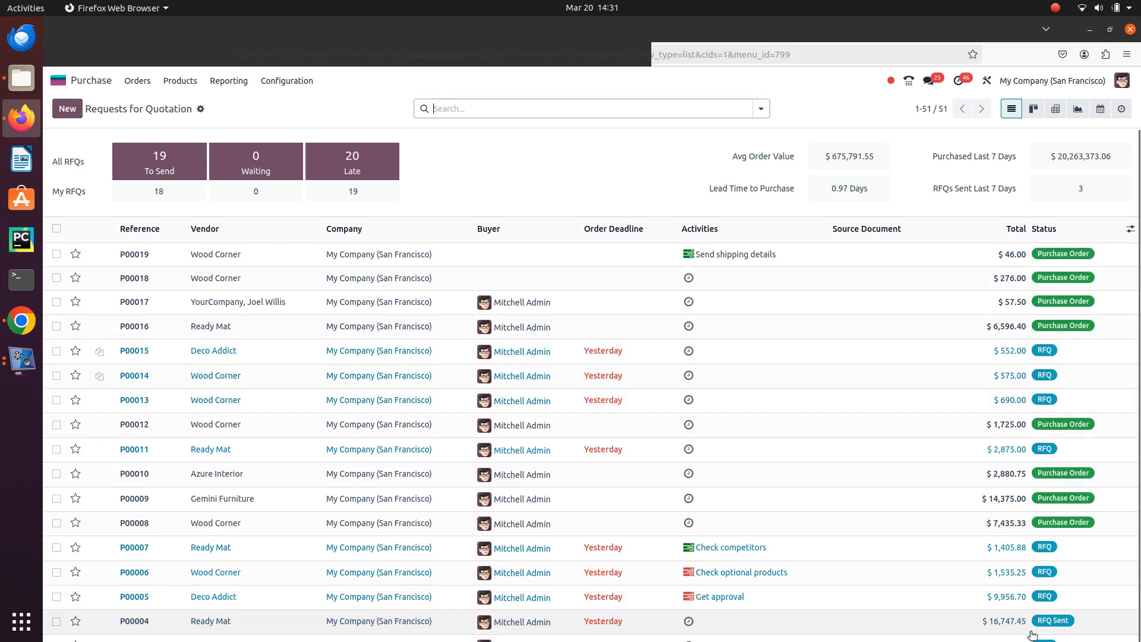
scroll(981, 377, "up", 8)
left_click(1039, 354)
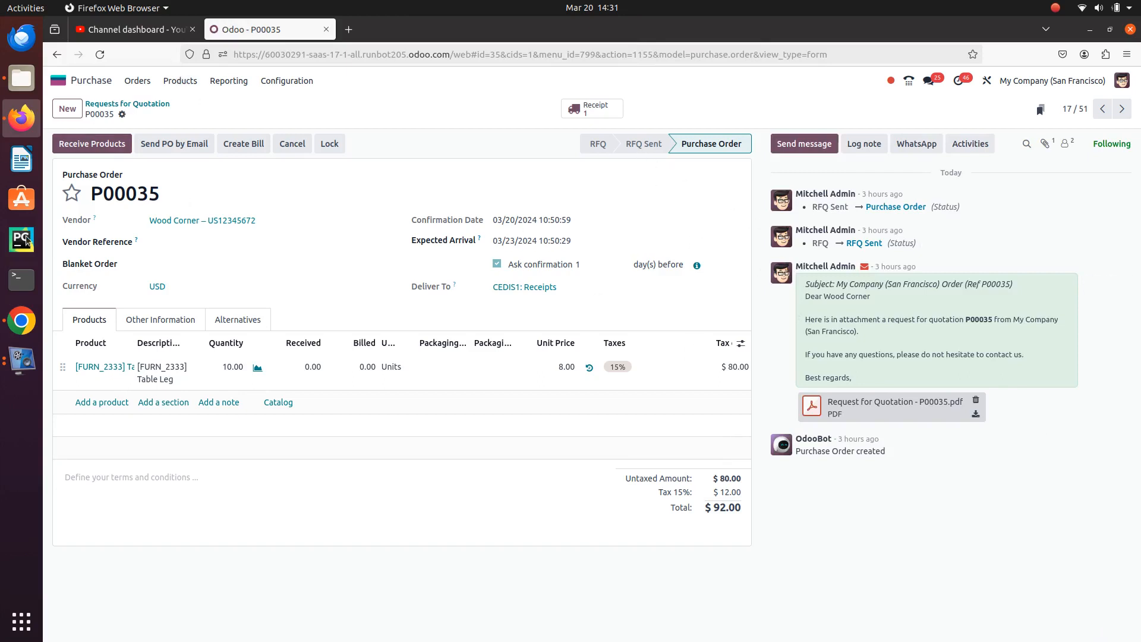
- Open an empty browser tab and switch back to purchase order P00035 in Odoo
left_click(350, 30)
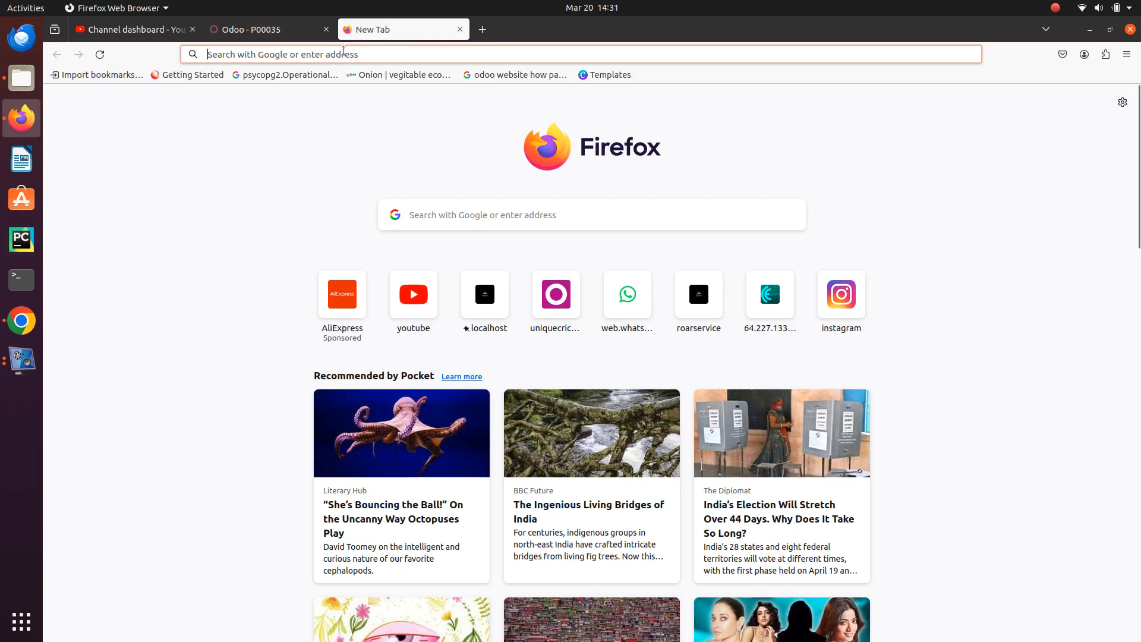
left_click(297, 33)
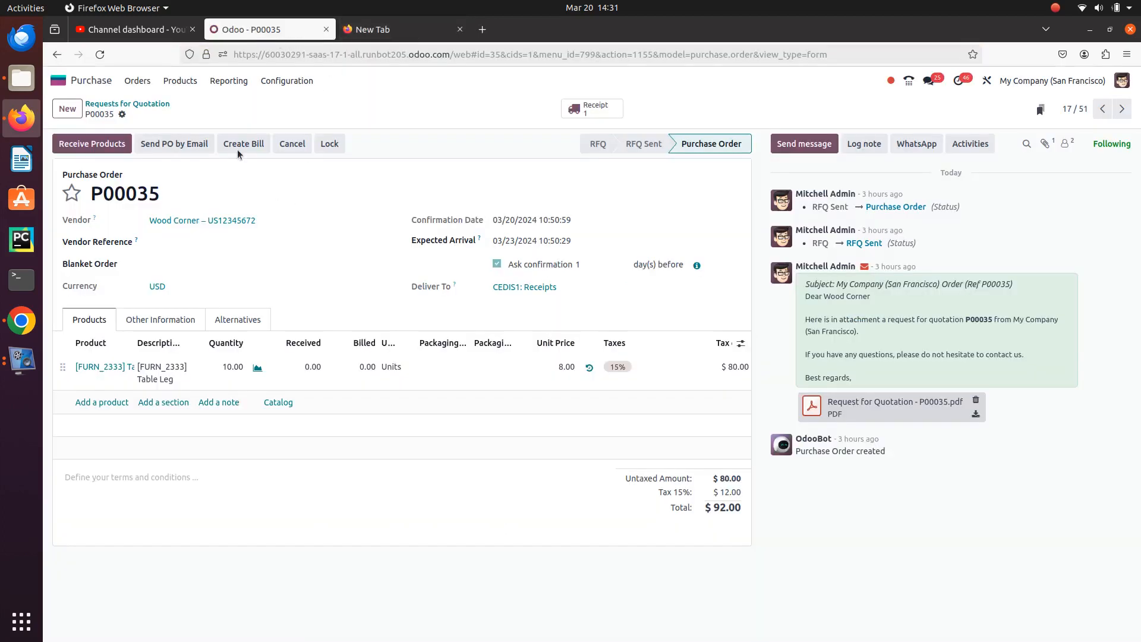
left_click(395, 36)
left_click(271, 31)
- Open the Sales app and look through the statuses in the My Quotations list
left_click(59, 80)
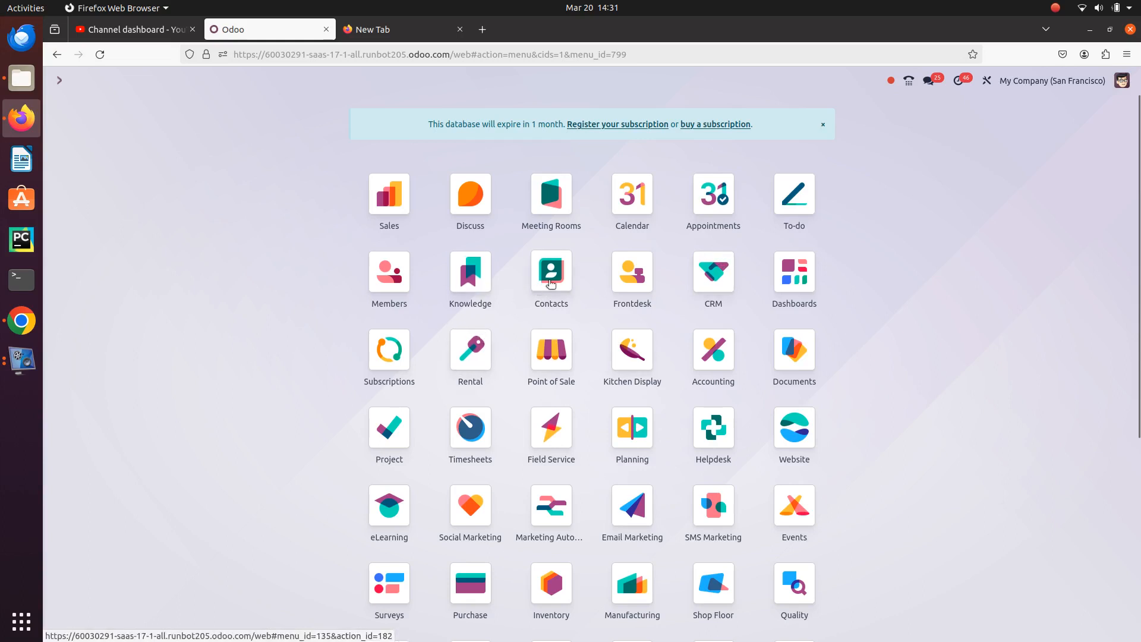
left_click(393, 207)
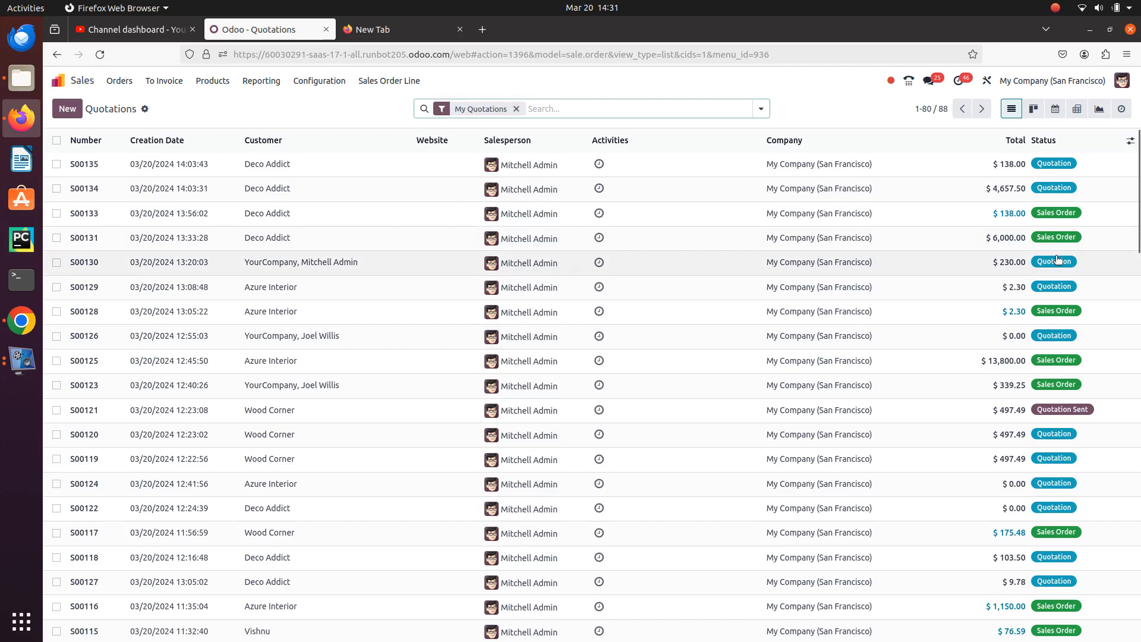
scroll(1031, 480, "down", 20)
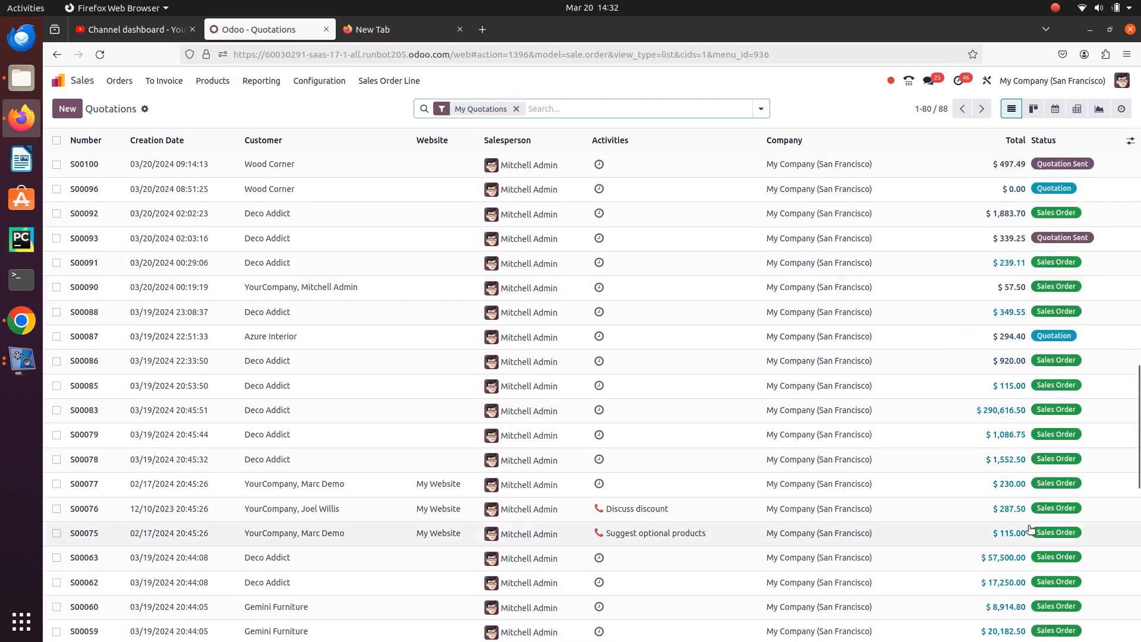
scroll(1003, 595, "down", 1)
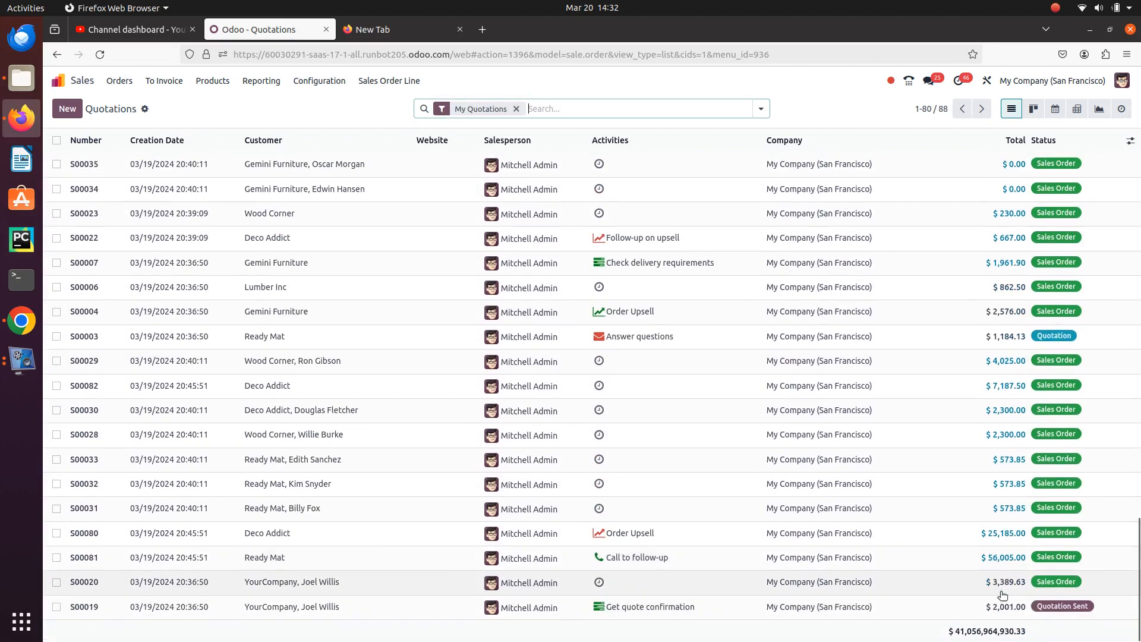
scroll(822, 515, "up", 5)
scroll(823, 515, "up", 6)
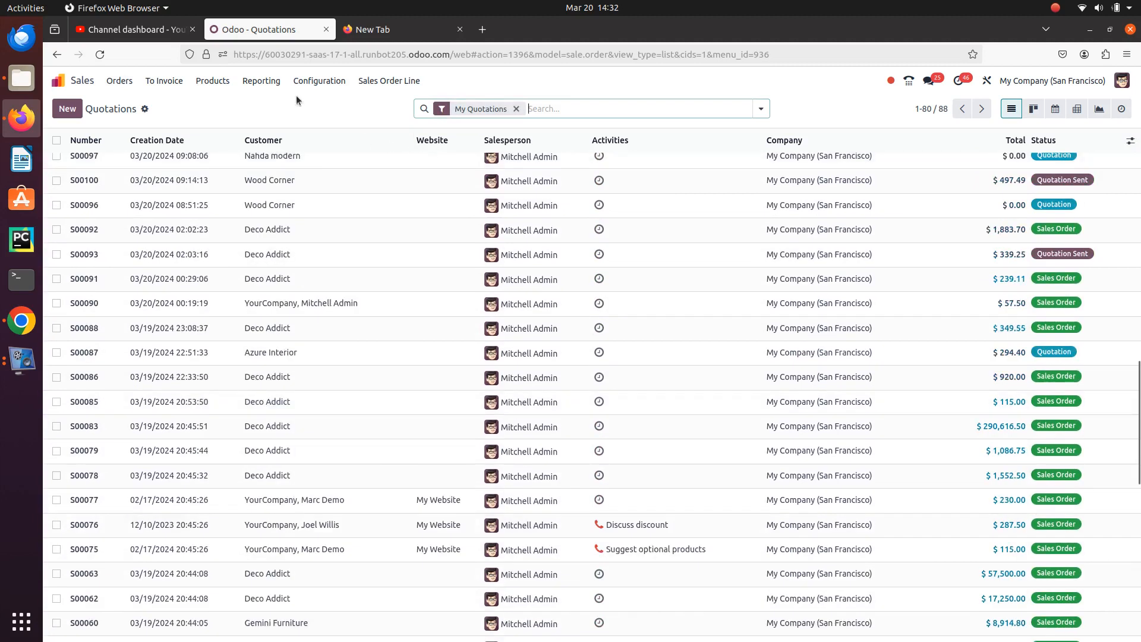
- Open roarservice.com in the empty browser tab and go to its CRM pipeline
left_click(426, 28)
left_click(372, 55)
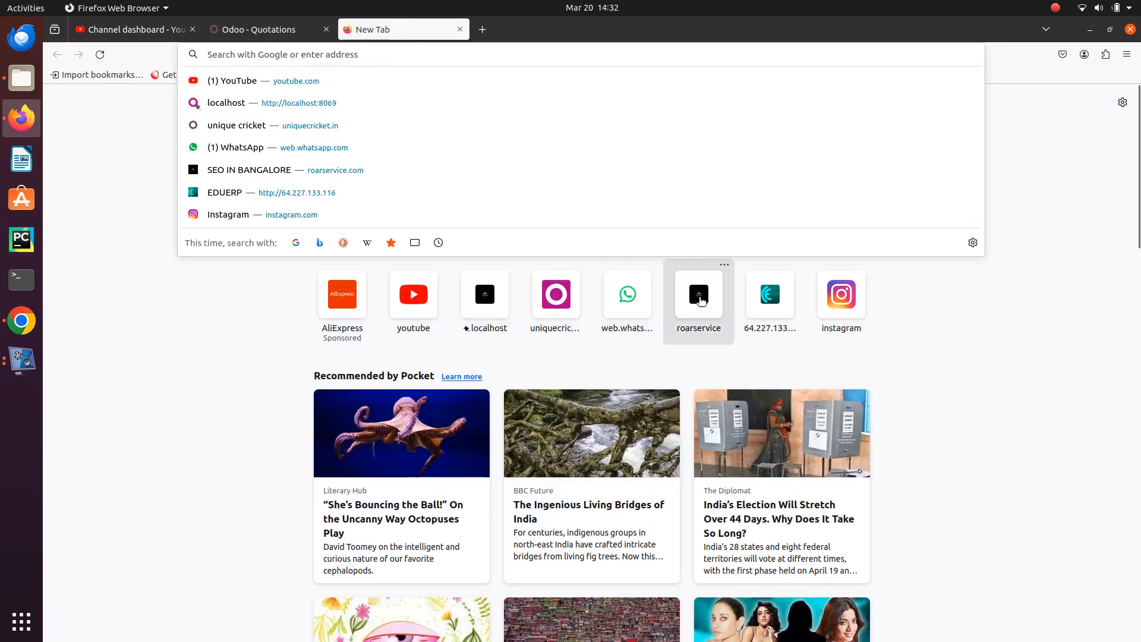
left_click(699, 295)
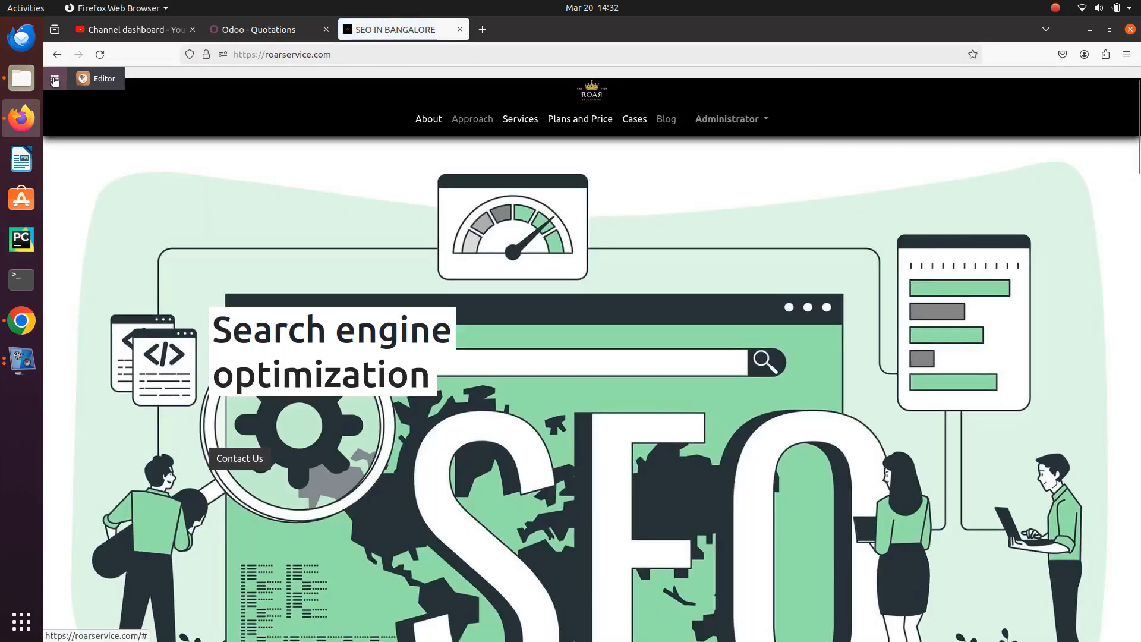
left_click(54, 79)
left_click(92, 161)
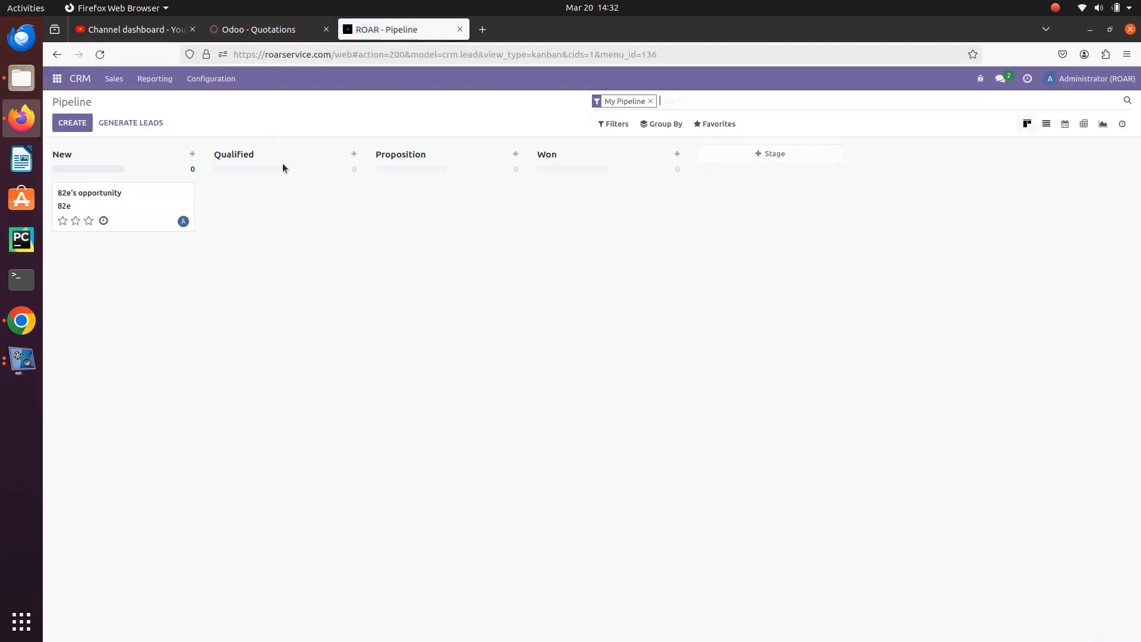
- Open the CRM customers list on the roarservice.com database and check which apps are available
left_click(126, 84)
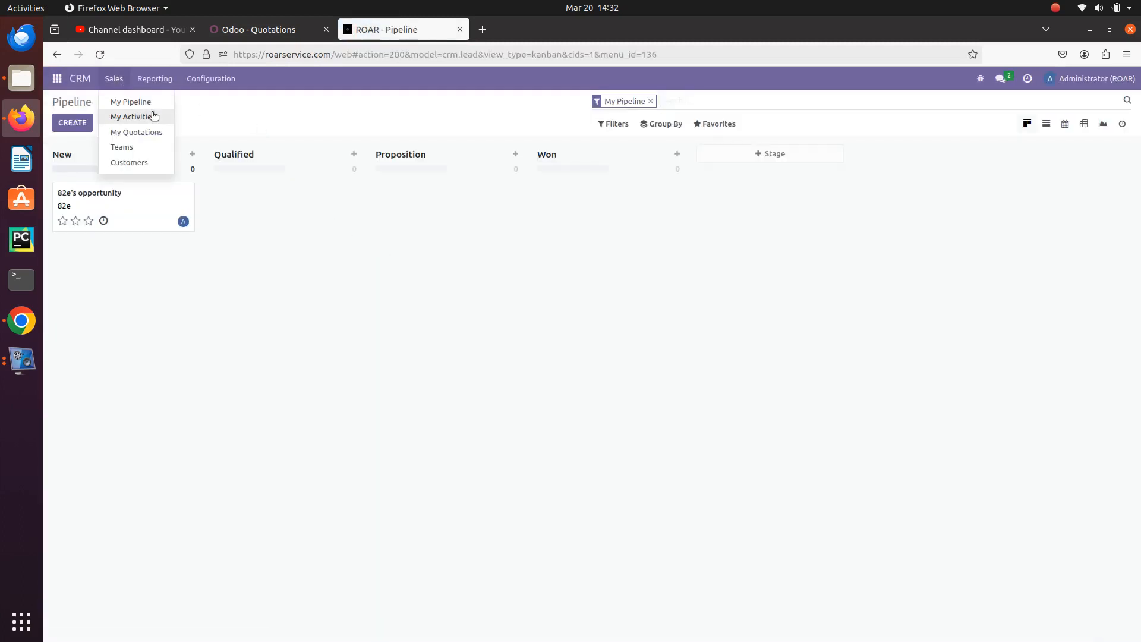
left_click(143, 159)
left_click(57, 79)
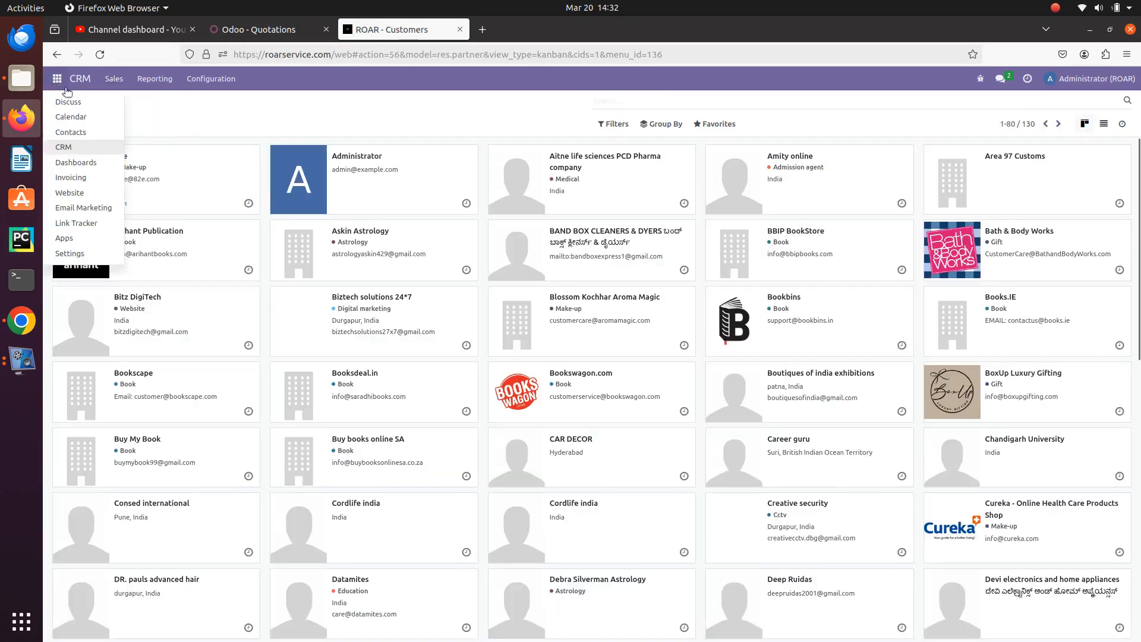
left_click(211, 123)
- Load uniquecricket.in in the current browser tab and open the quotations list of its Sales app
left_click(285, 54)
type("uniquecricket.in/")
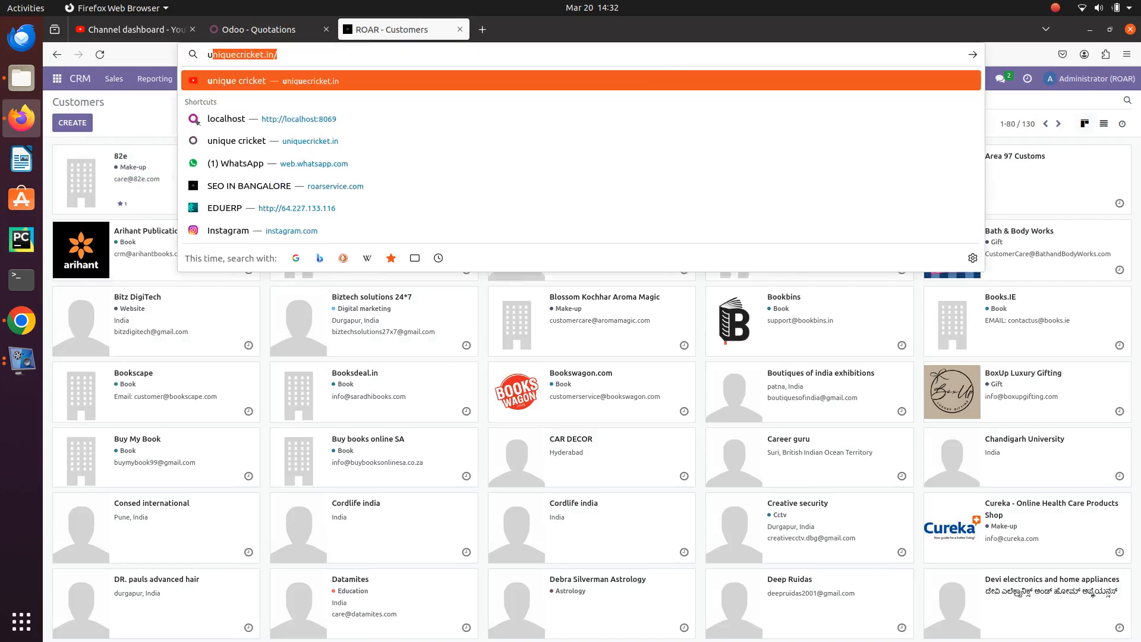
key("Return")
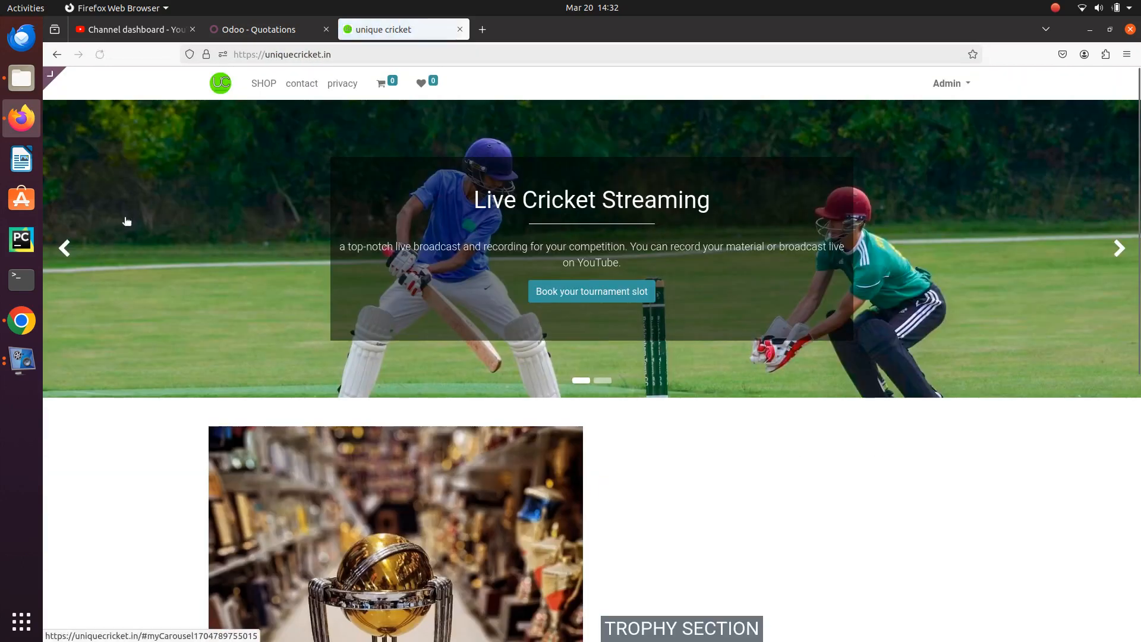
left_click(55, 79)
left_click(66, 158)
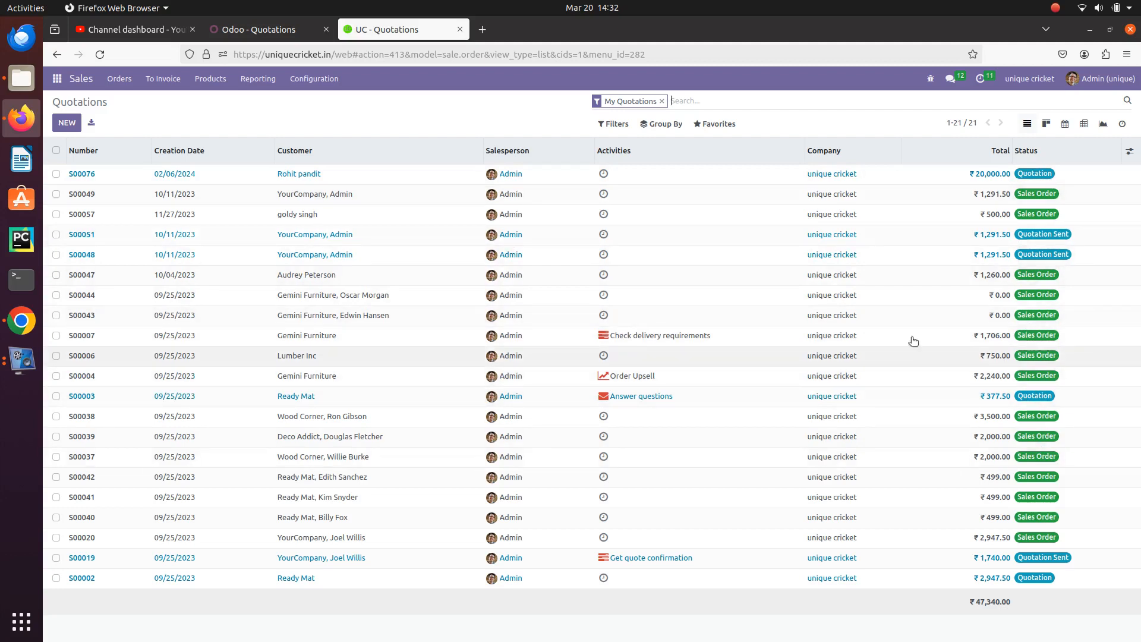
- Open the Orders to Invoice list and inspect its third and eighth orders, returning to the list after each
left_click(165, 89)
left_click(174, 106)
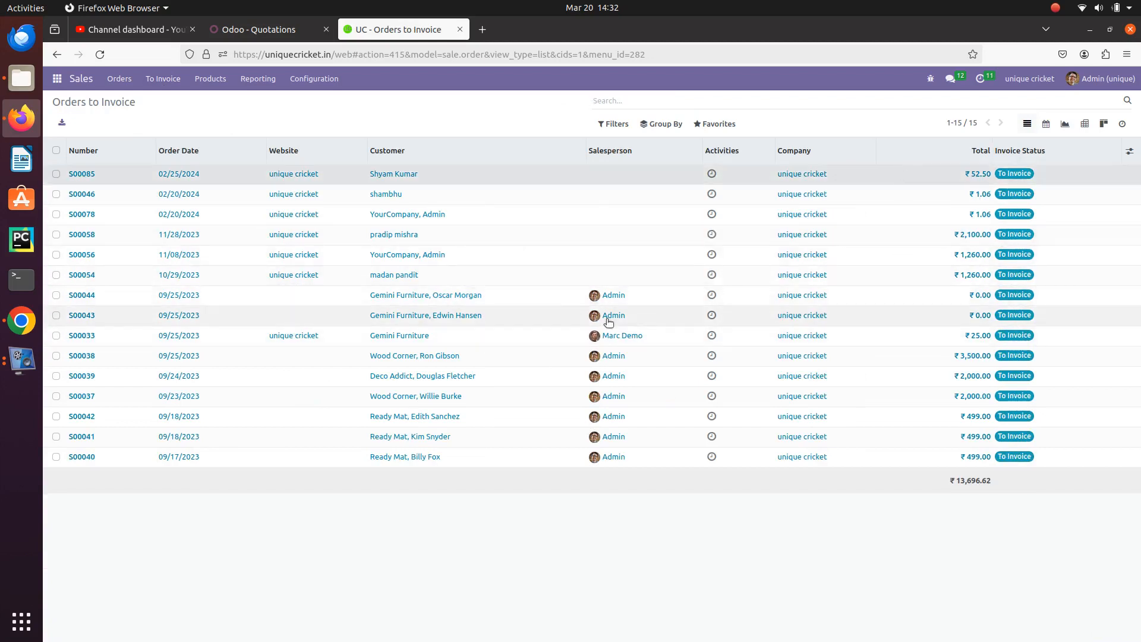
left_click(975, 214)
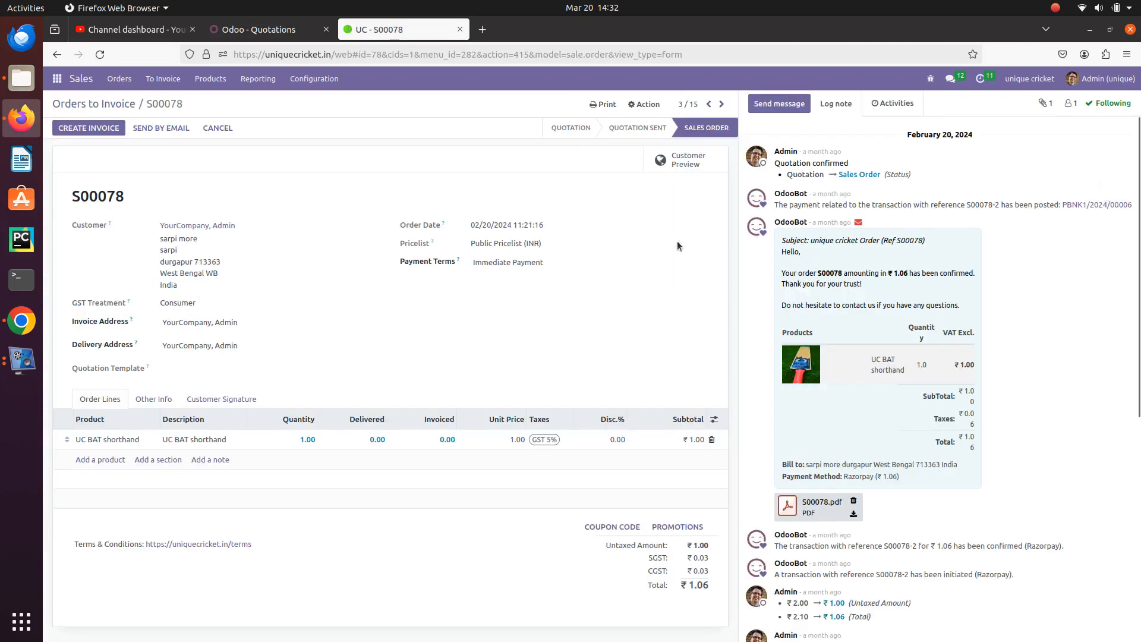
left_click(128, 106)
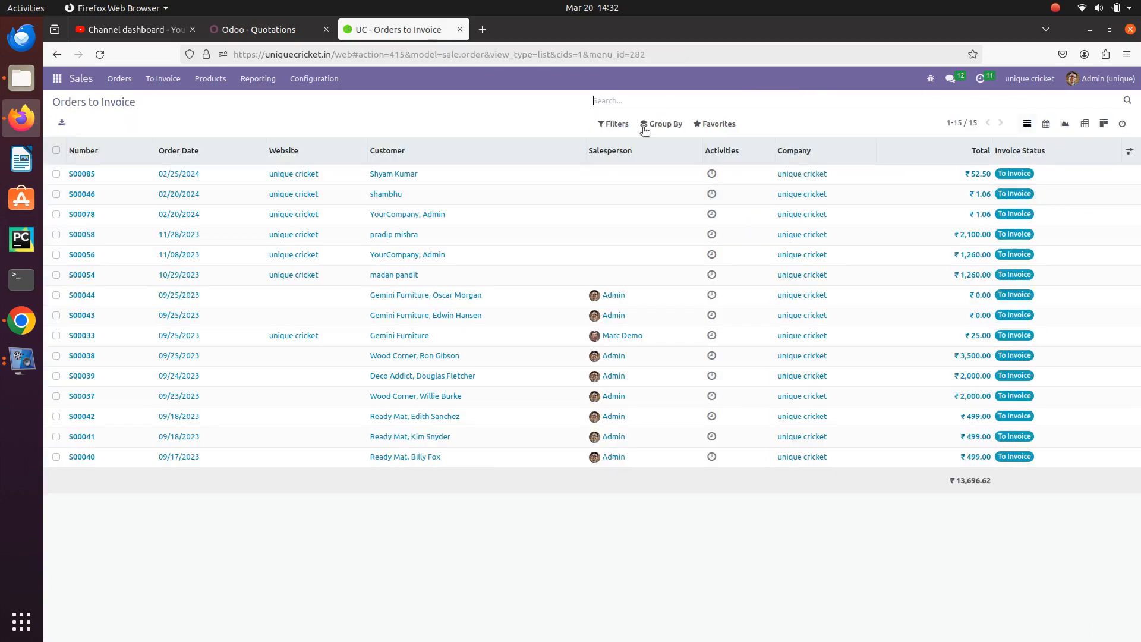
left_click(119, 82)
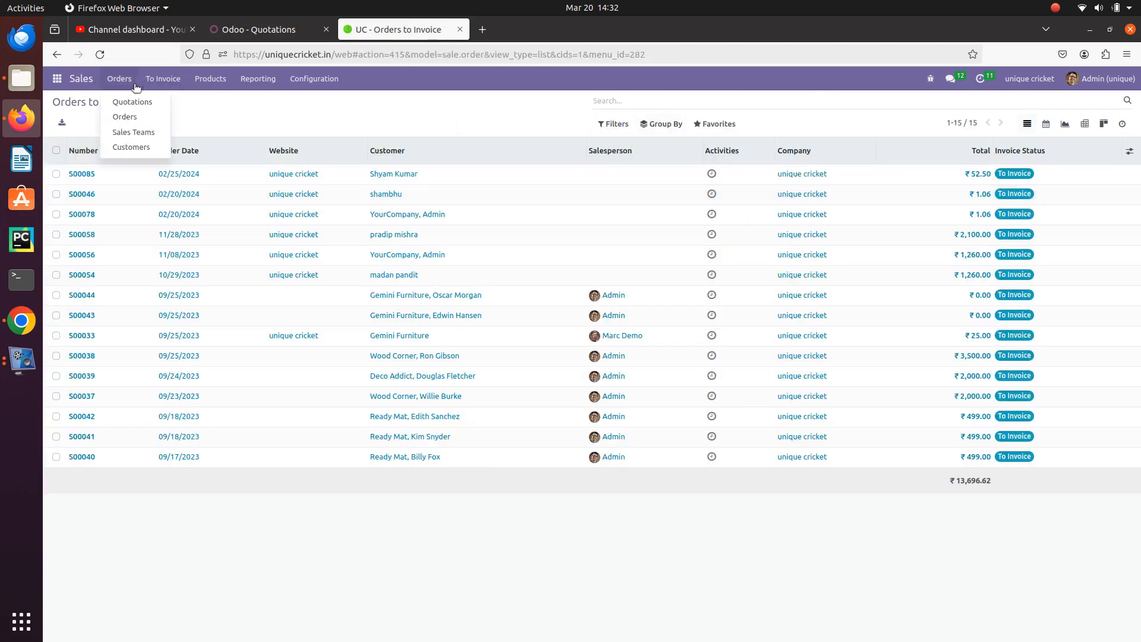
left_click(678, 315)
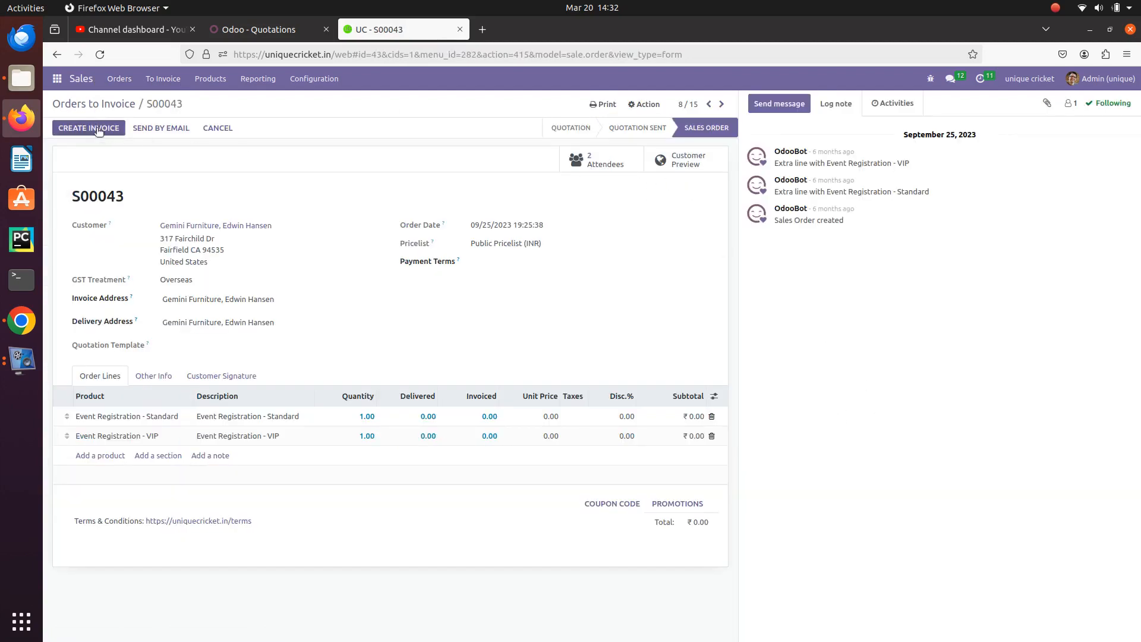
left_click(105, 102)
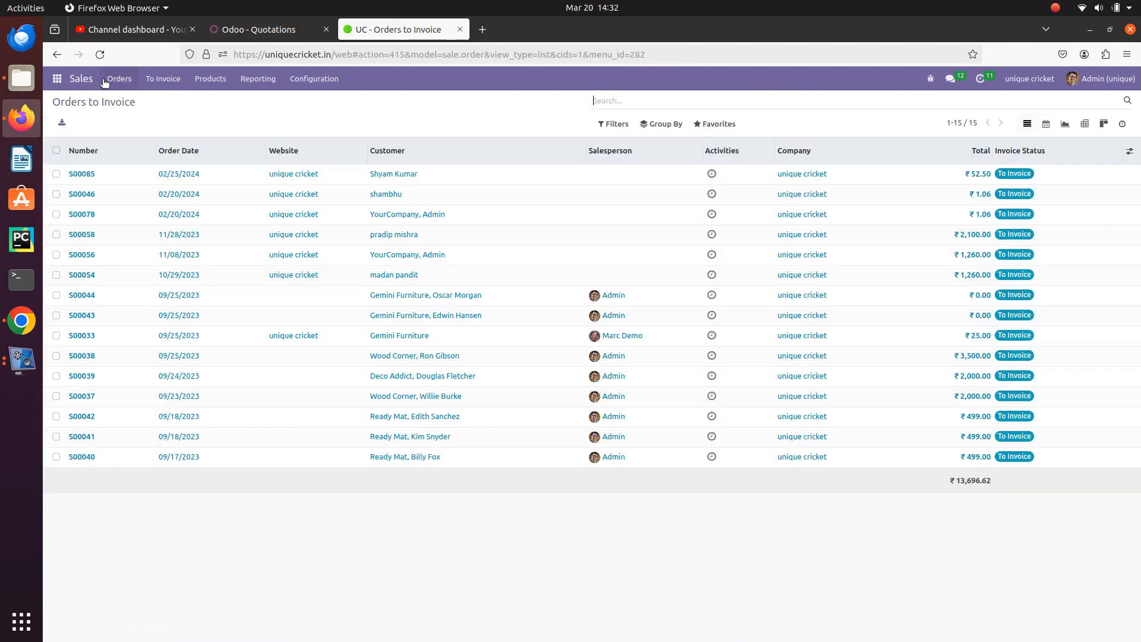
- Open the Sales Orders list, view the customer invoice of the fully invoiced ₹ 2,100.00 order from 02/07/2024, and return to the list
left_click(104, 82)
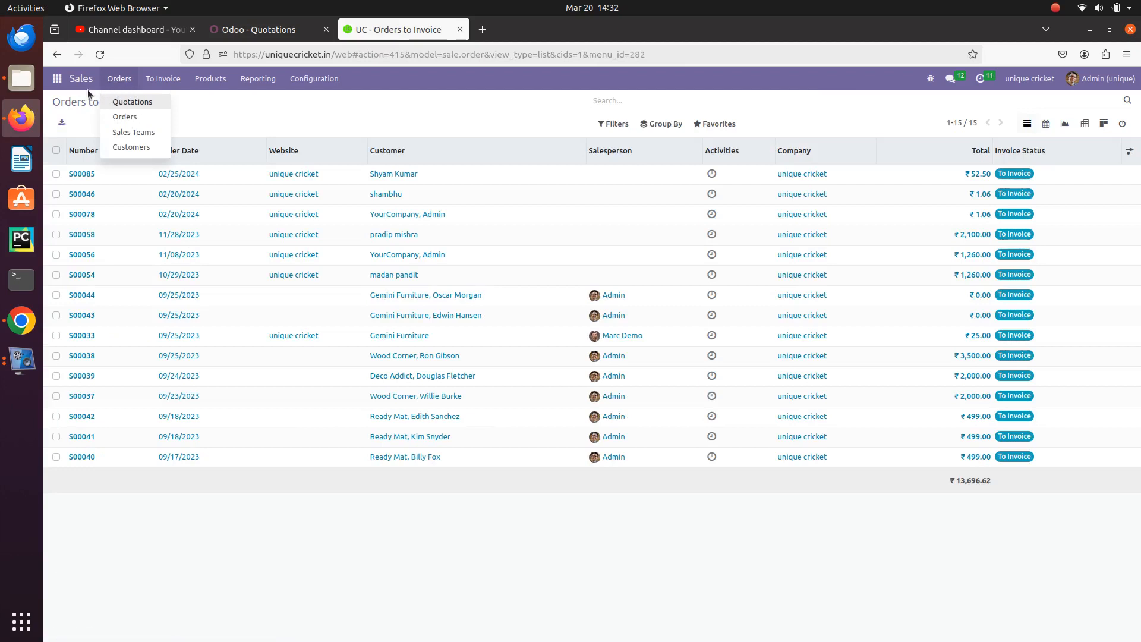
left_click(122, 115)
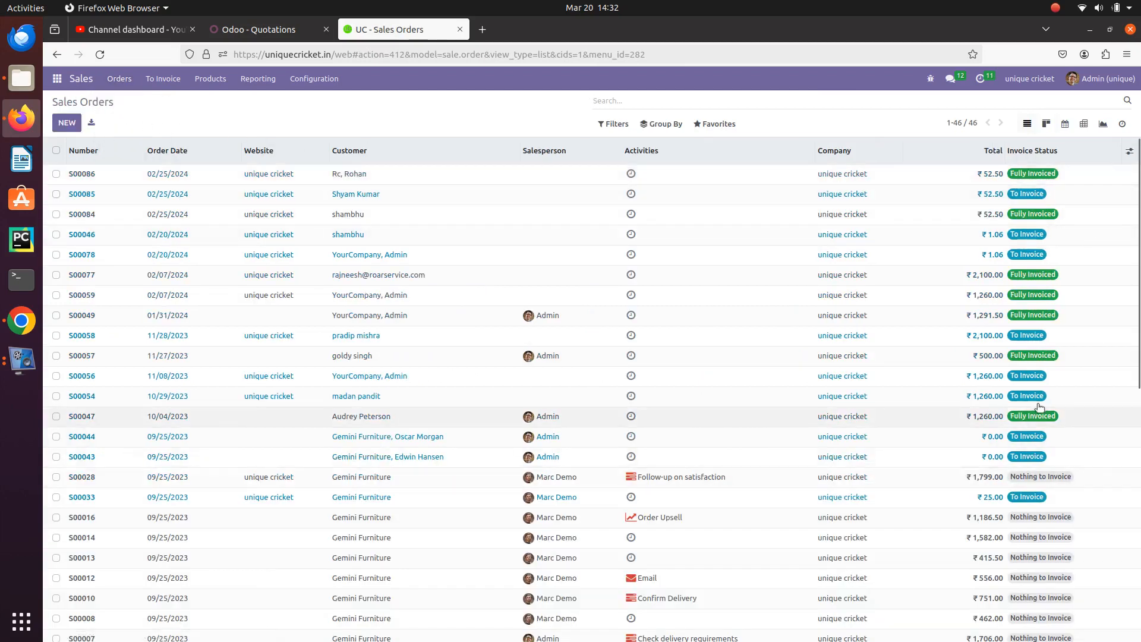
left_click(1008, 279)
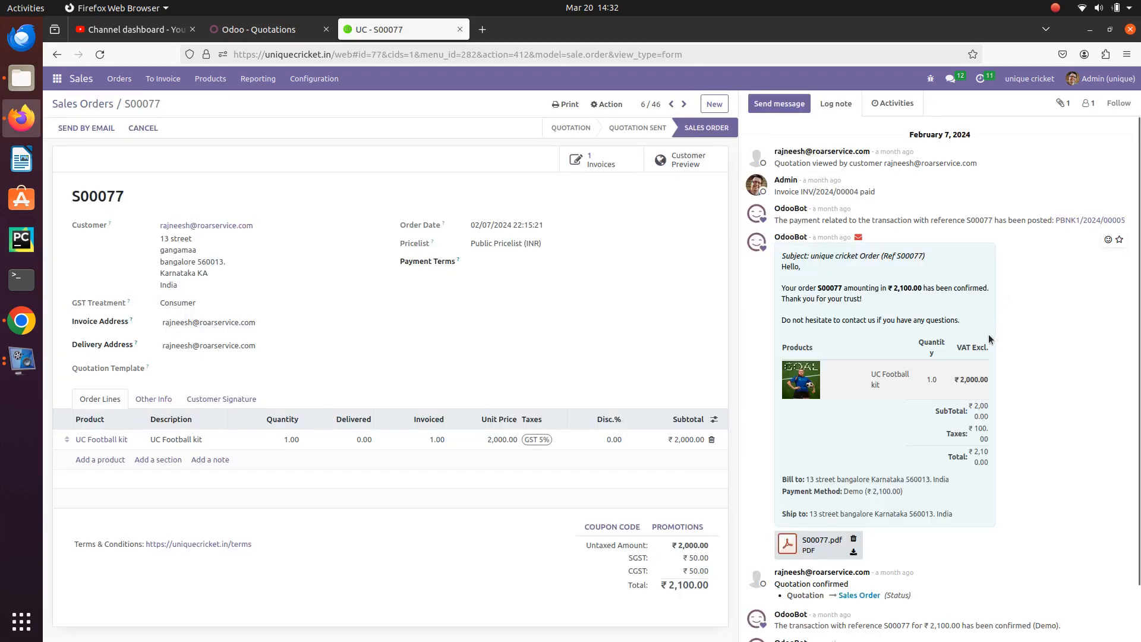
left_click(621, 157)
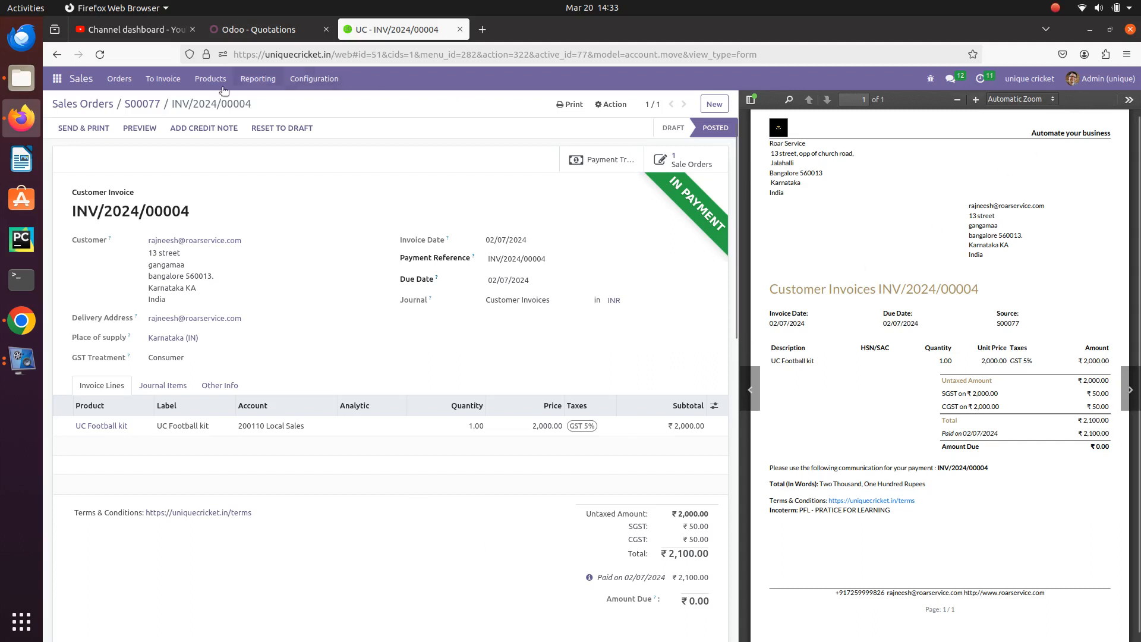
left_click(86, 106)
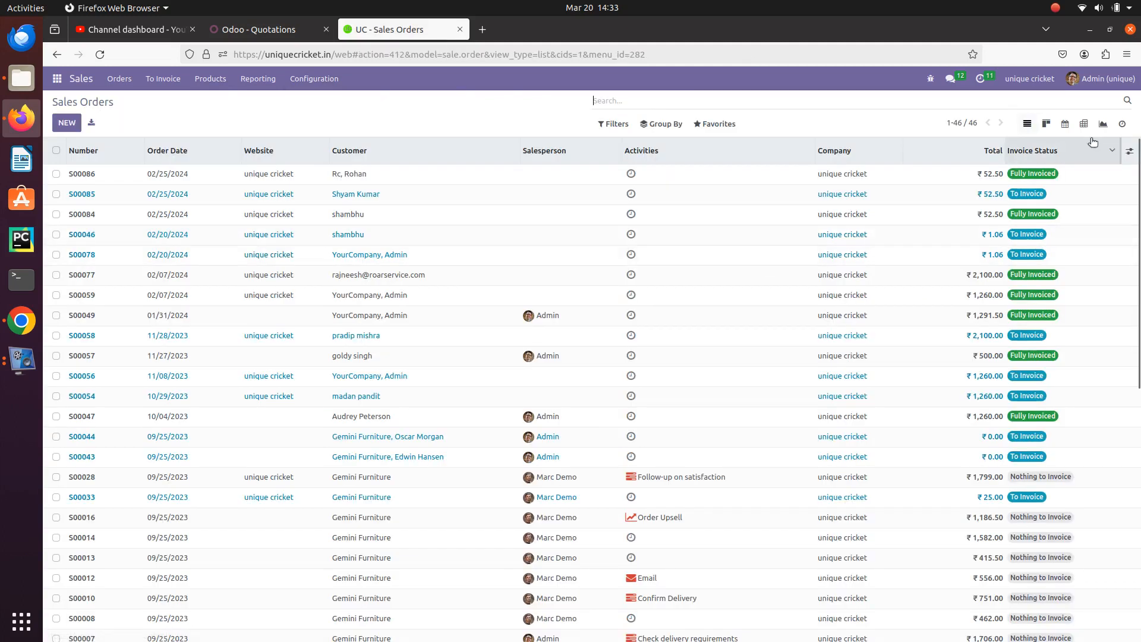
- View the sales orders as Kanban cards and as a bar graph, and bring up the database's list of apps
left_click(1052, 129)
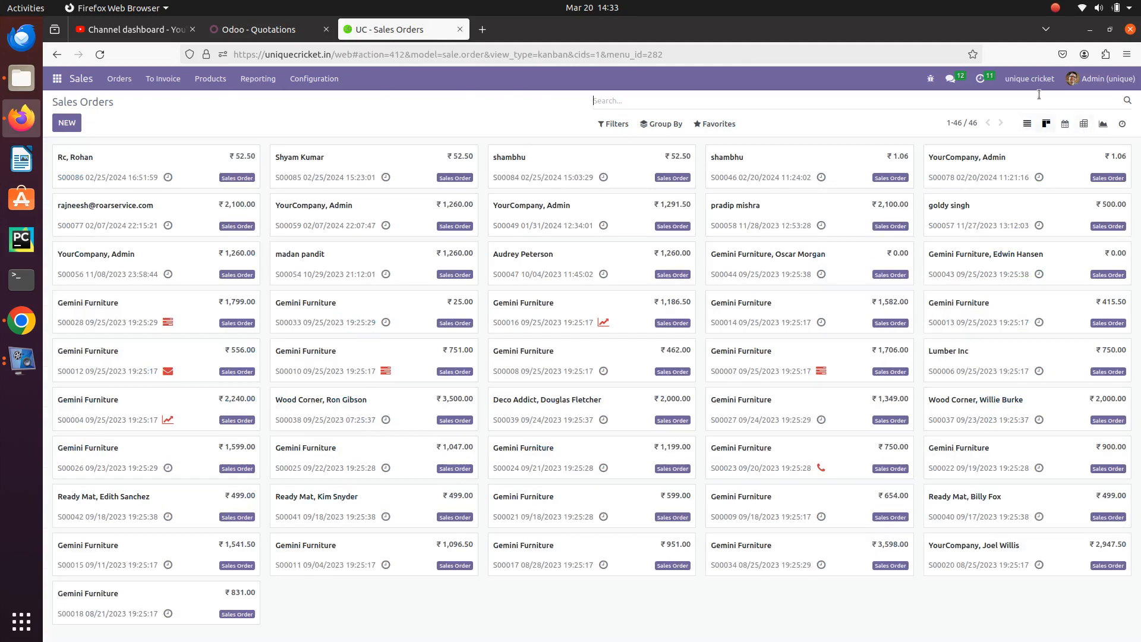
left_click(1093, 131)
left_click(1112, 135)
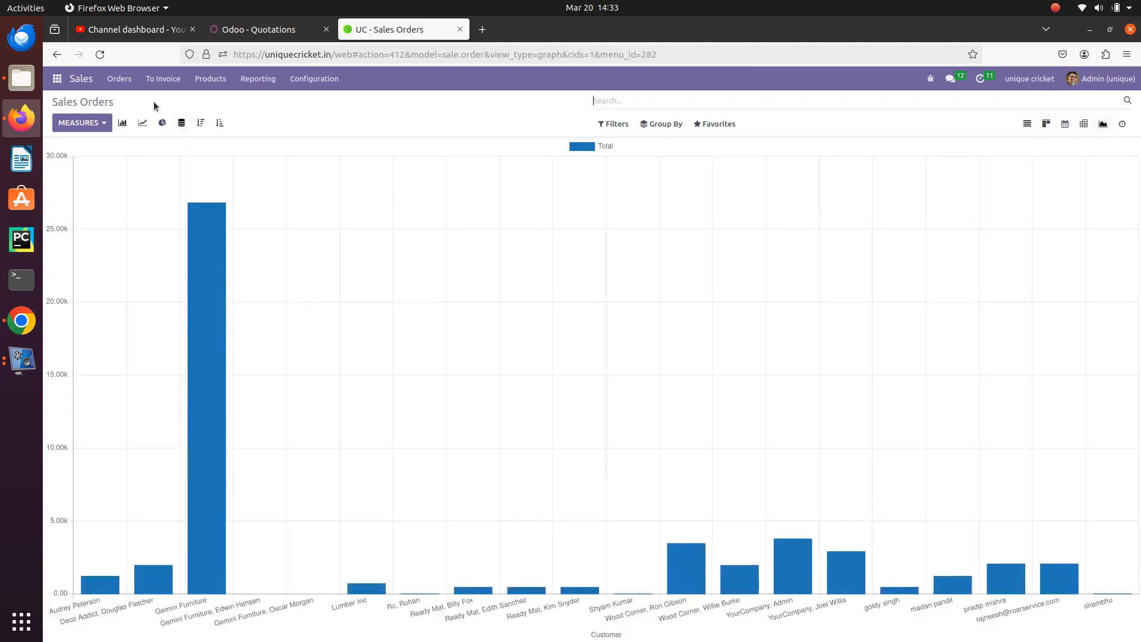
left_click(52, 83)
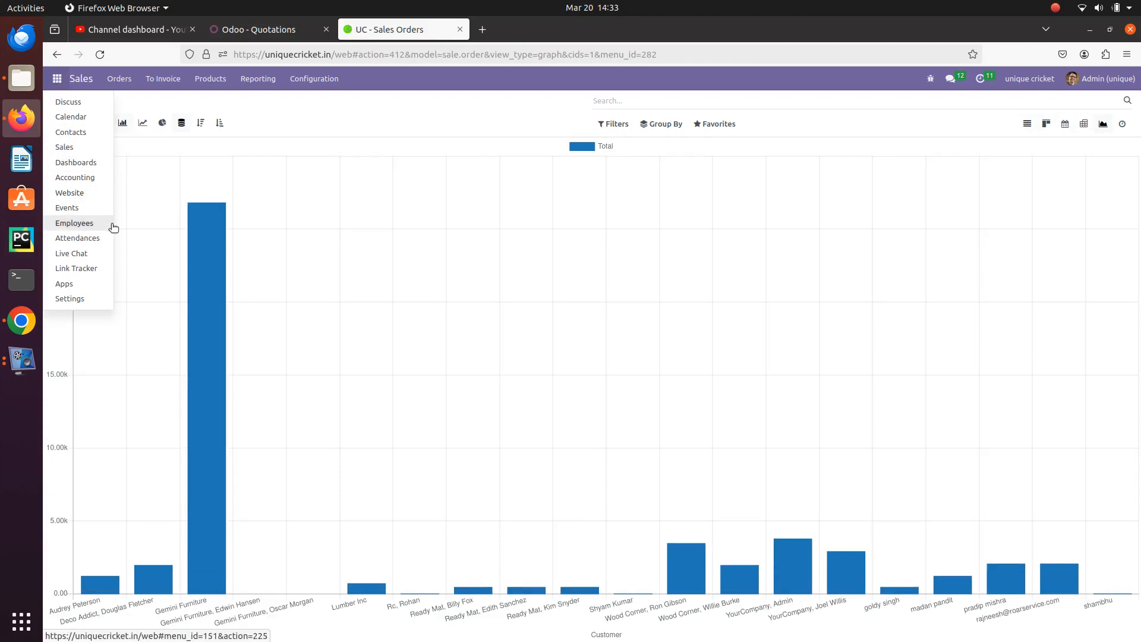